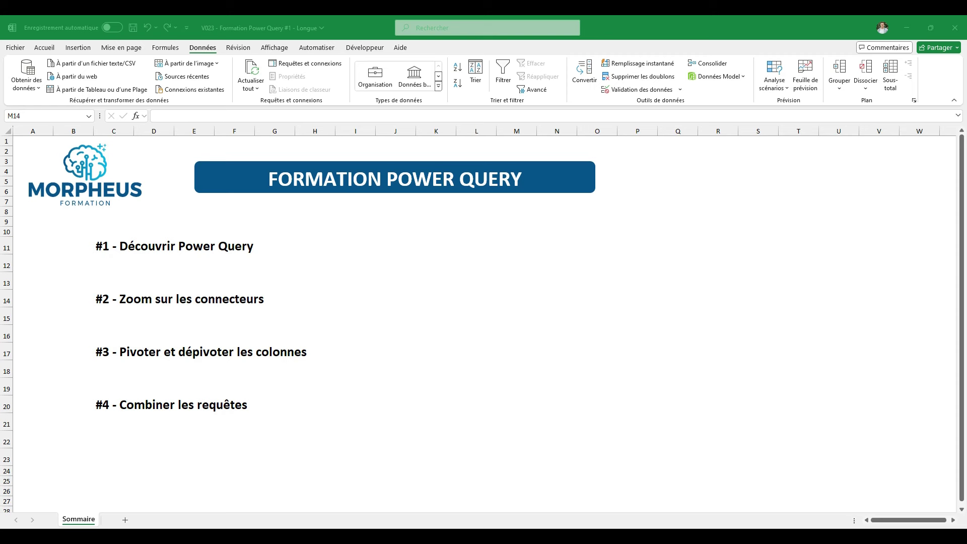
Step: Return to the workbook and open the Obtenir des données menu on the Données tab
left_click(505, 344)
left_click(422, 335)
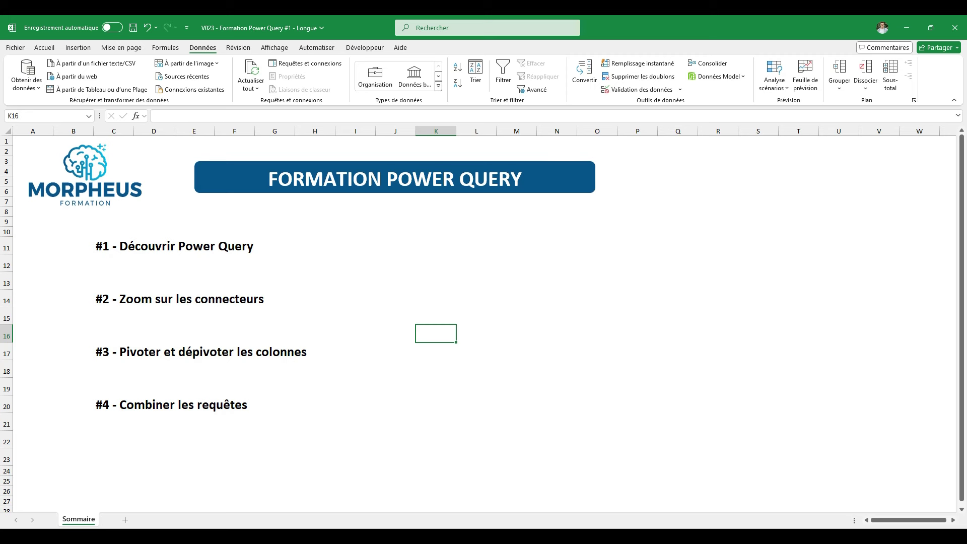
left_click(525, 340)
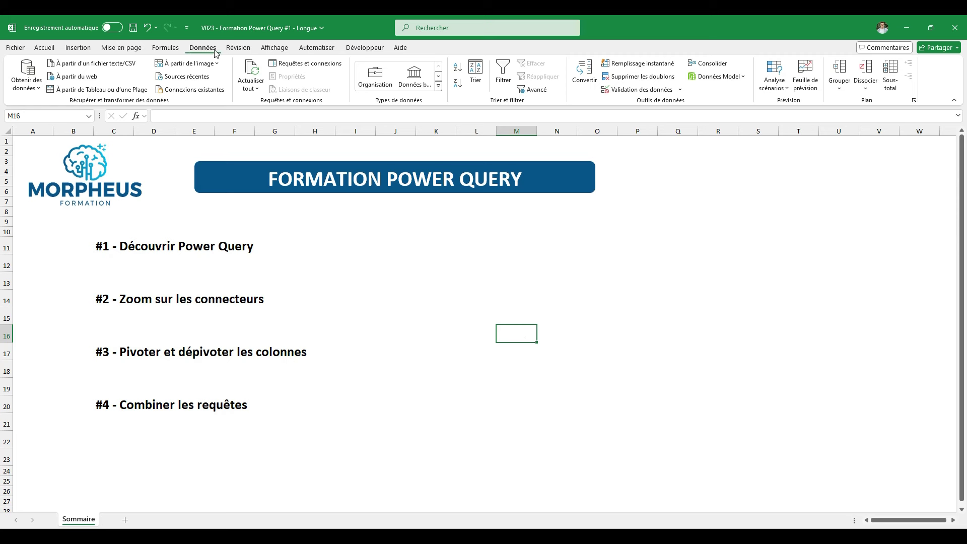
left_click(34, 88)
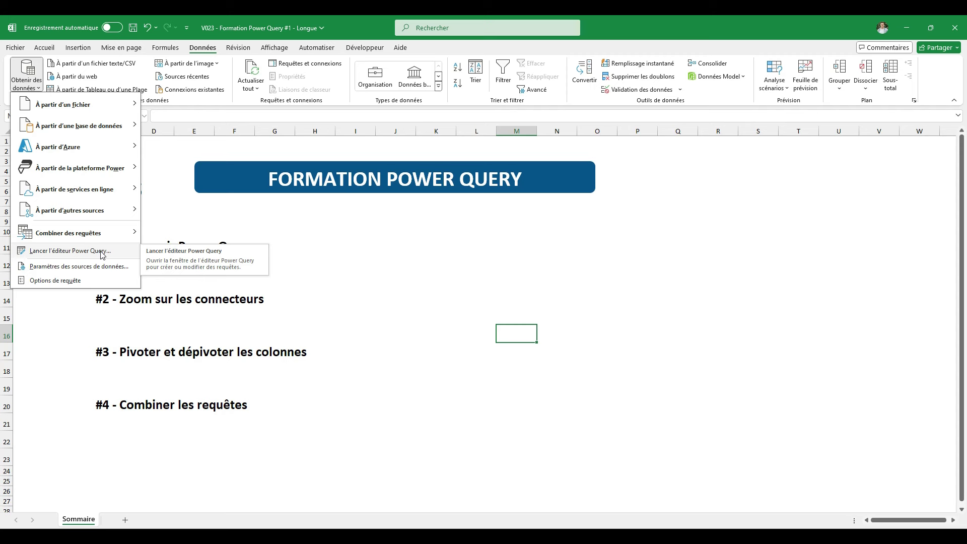
mouse_move(69, 251)
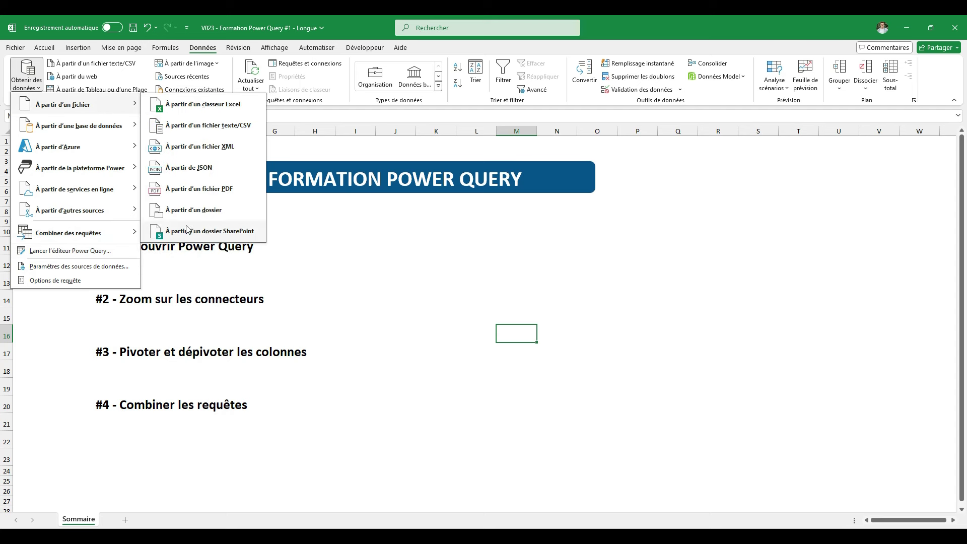
Step: Launch the Power Query editor, reposition its window, then maximize it to full screen
left_click(72, 252)
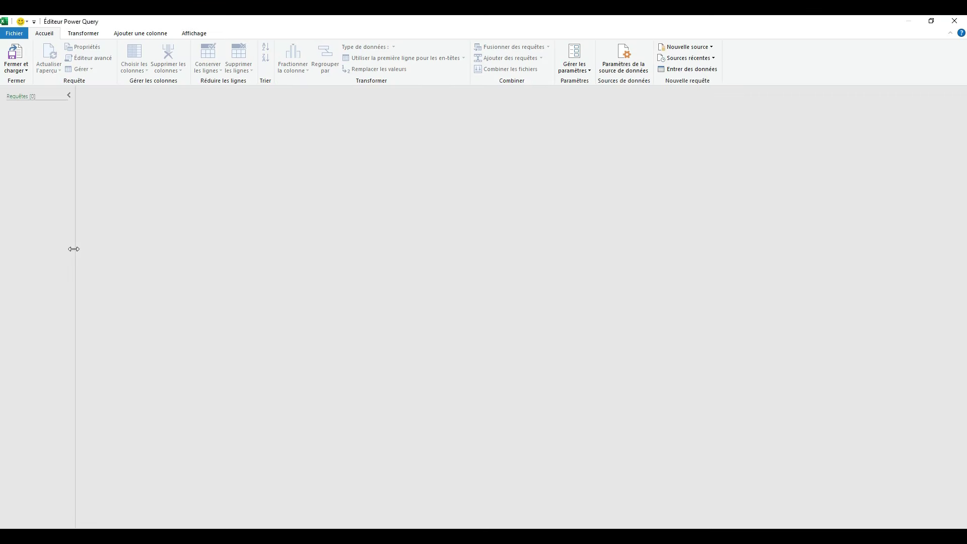
mouse_move(302, 25)
left_mouse_down()
mouse_move(345, 78)
mouse_move(498, 103)
left_mouse_up()
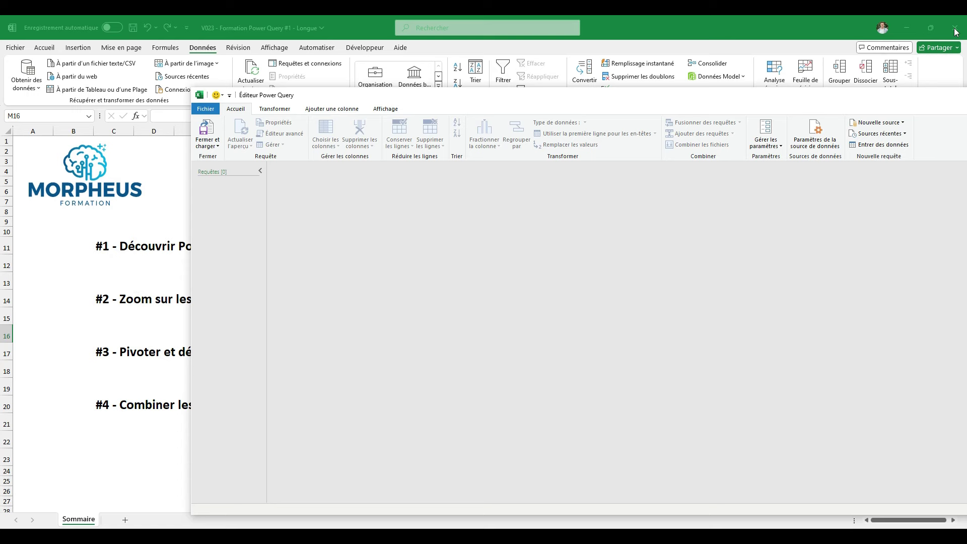
left_click_drag(416, 97, 354, 102)
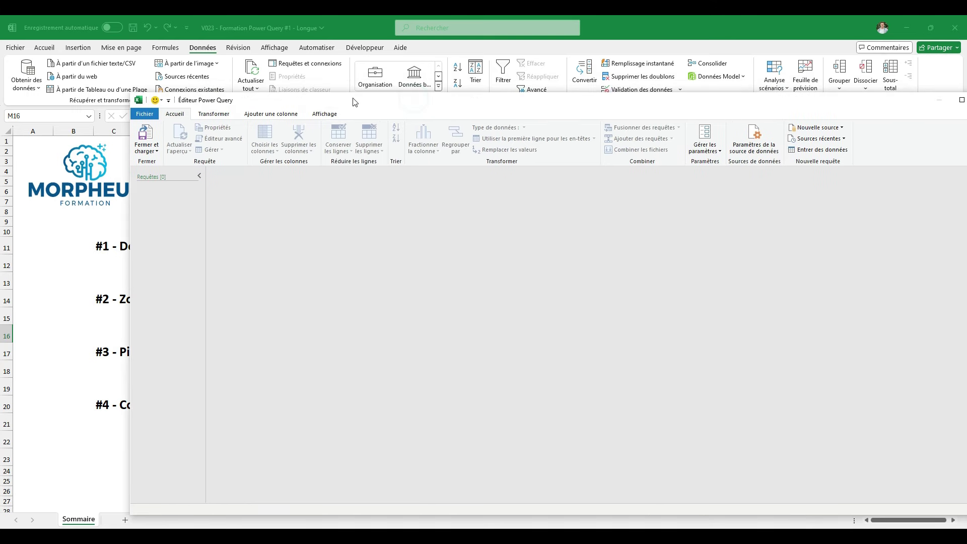
left_click_drag(647, 104, 543, 101)
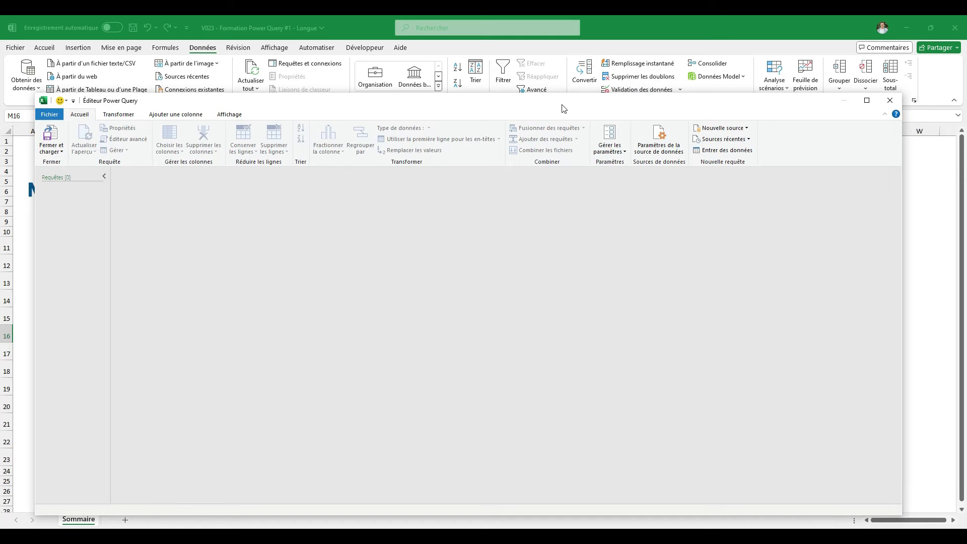
mouse_move(476, 105)
left_mouse_down()
mouse_move(484, 117)
mouse_move(508, 99)
mouse_move(598, 104)
left_mouse_up()
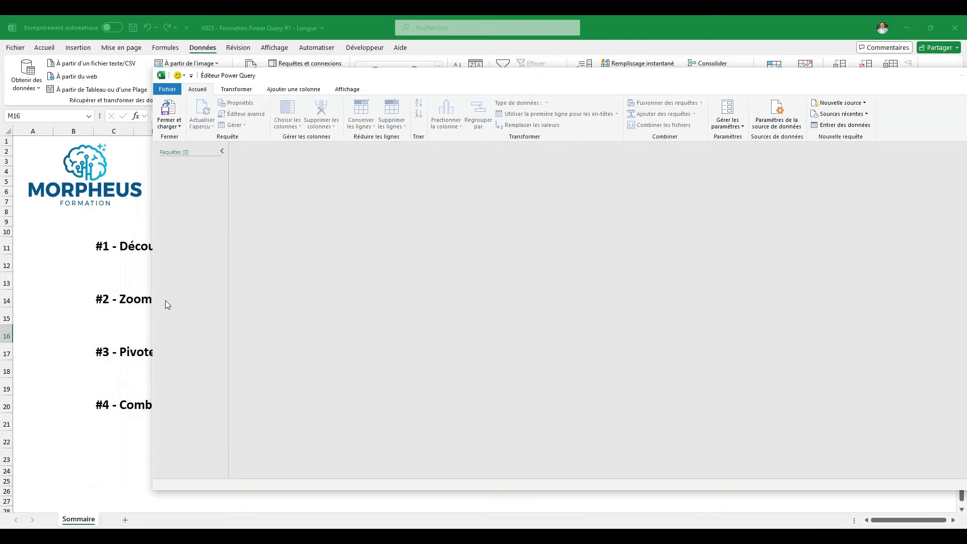
left_click(68, 273)
left_click(68, 326)
left_click(43, 297)
left_click(95, 27)
double_click(396, 80)
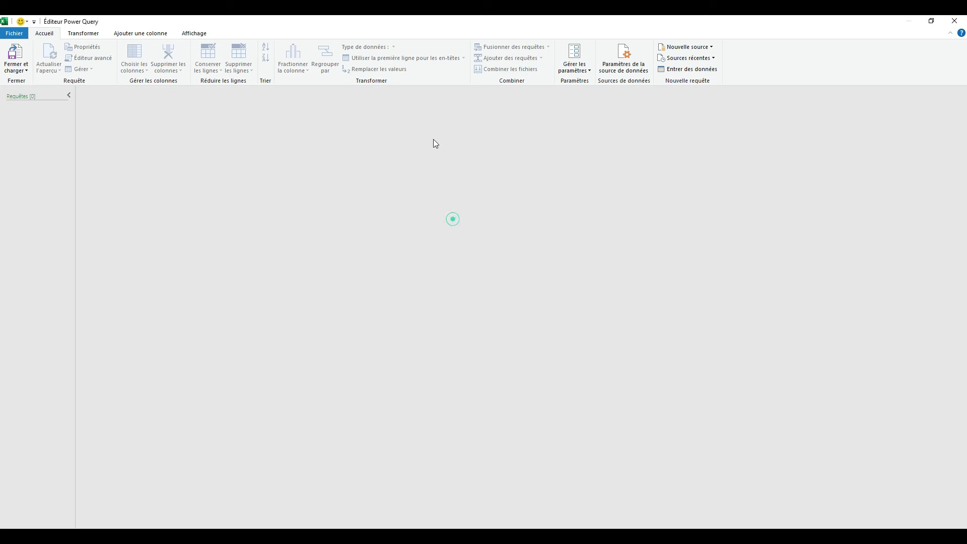
Step: Close the Power Query editor
left_click(953, 22)
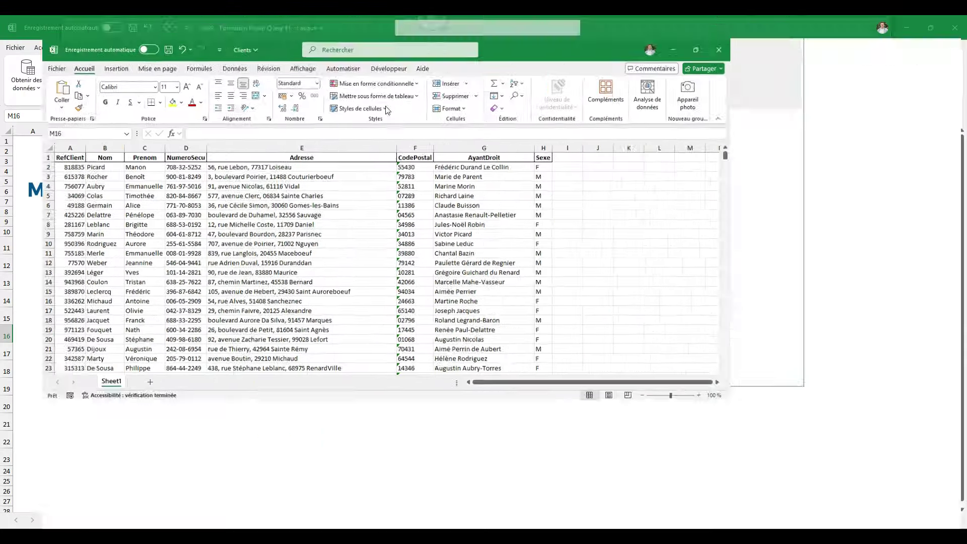
scroll(253, 308, "down", 7)
scroll(260, 352, "down", 8)
scroll(264, 382, "up", 11)
scroll(264, 381, "up", 4)
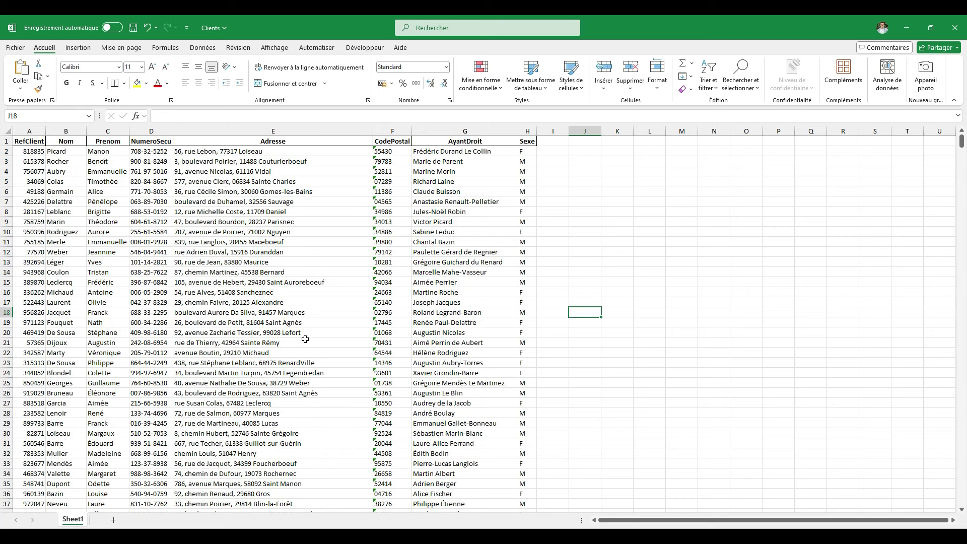
Step: Switch to the Clients workbook and scroll through the client table to the bottom and back
left_click(665, 203)
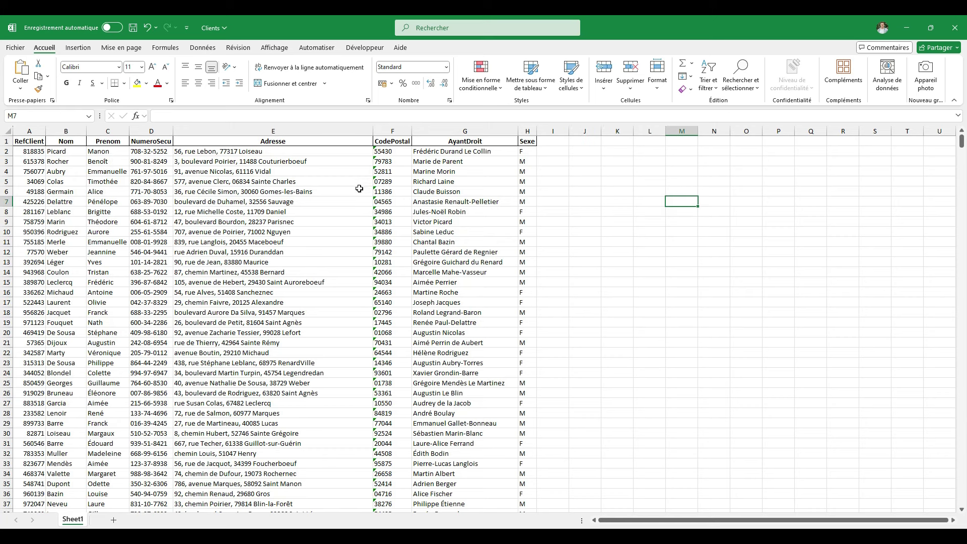
scroll(545, 400, "down", 6)
scroll(383, 398, "down", 11)
scroll(383, 403, "down", 11)
scroll(385, 413, "down", 11)
scroll(388, 425, "down", 12)
scroll(387, 425, "down", 8)
scroll(388, 425, "down", 6)
scroll(388, 426, "down", 5)
scroll(388, 425, "down", 5)
scroll(388, 426, "down", 8)
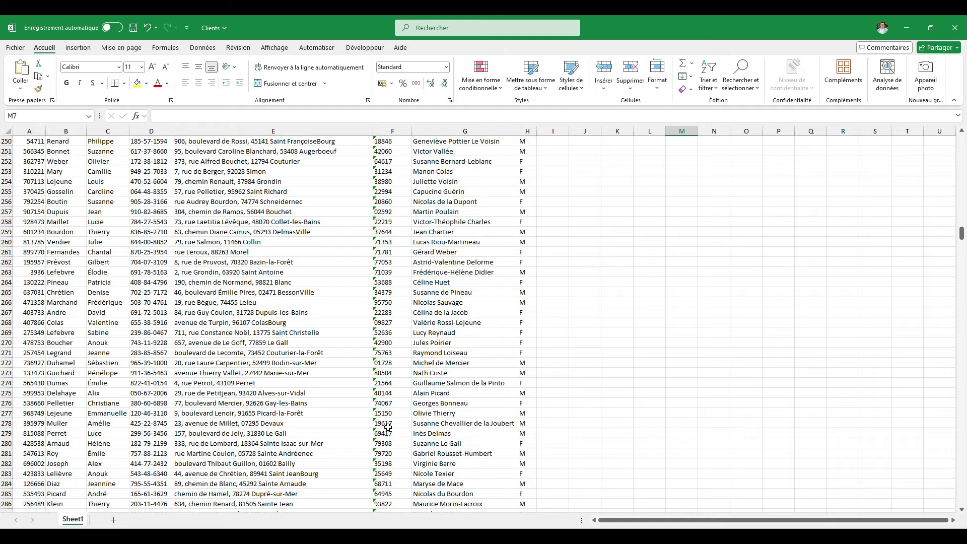
scroll(389, 427, "up", 6)
scroll(390, 427, "up", 7)
scroll(391, 428, "up", 7)
scroll(390, 428, "up", 8)
scroll(363, 413, "up", 8)
scroll(322, 396, "up", 8)
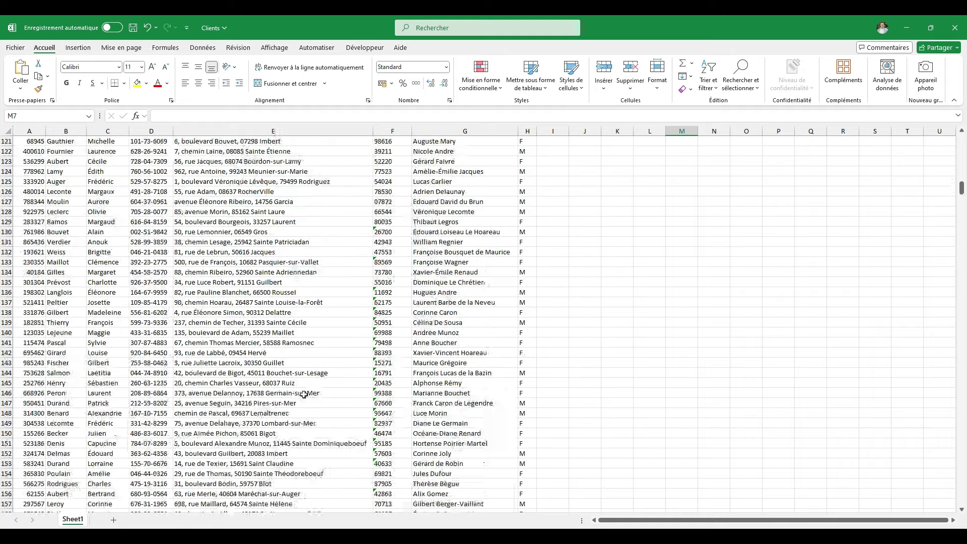
scroll(309, 388, "up", 7)
scroll(267, 360, "up", 11)
scroll(264, 361, "up", 11)
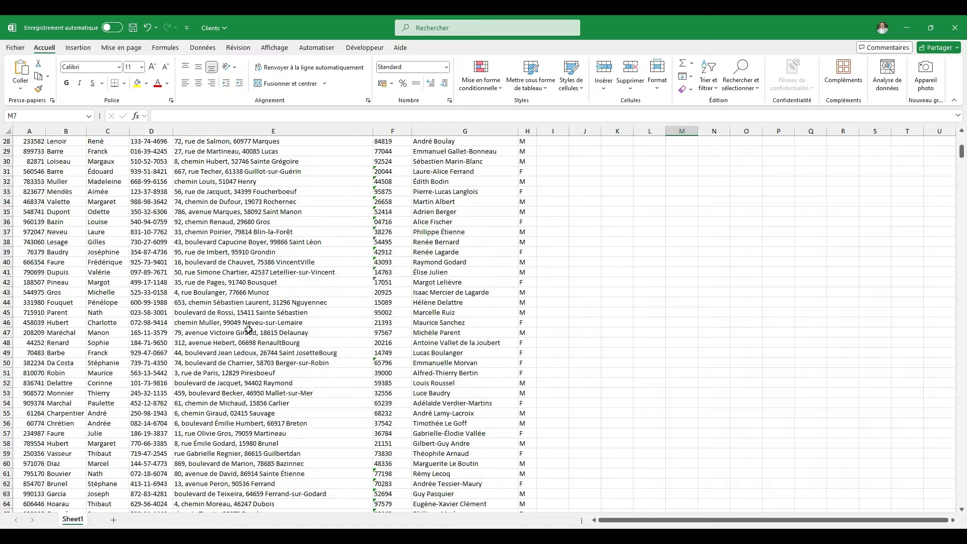
scroll(262, 361, "up", 10)
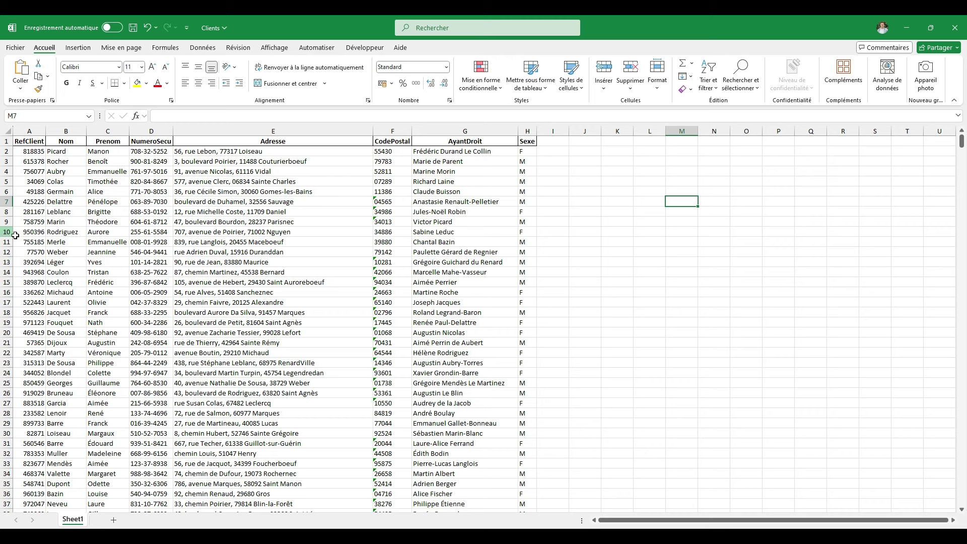
Step: Insert empty columns before Nom (column B) and before Adresse (column F)
mouse_move(28, 242)
left_mouse_down()
mouse_move(422, 251)
mouse_move(527, 241)
left_mouse_up()
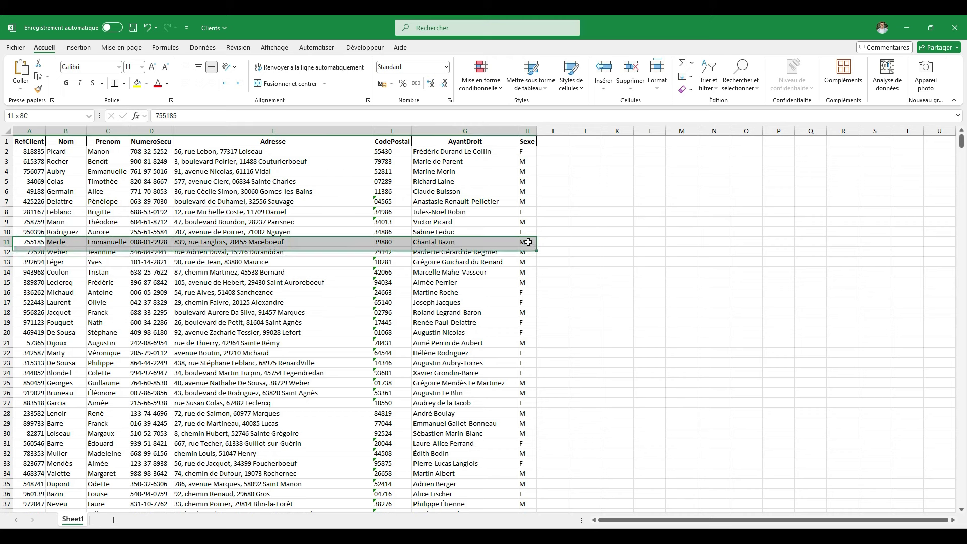
left_click(618, 241)
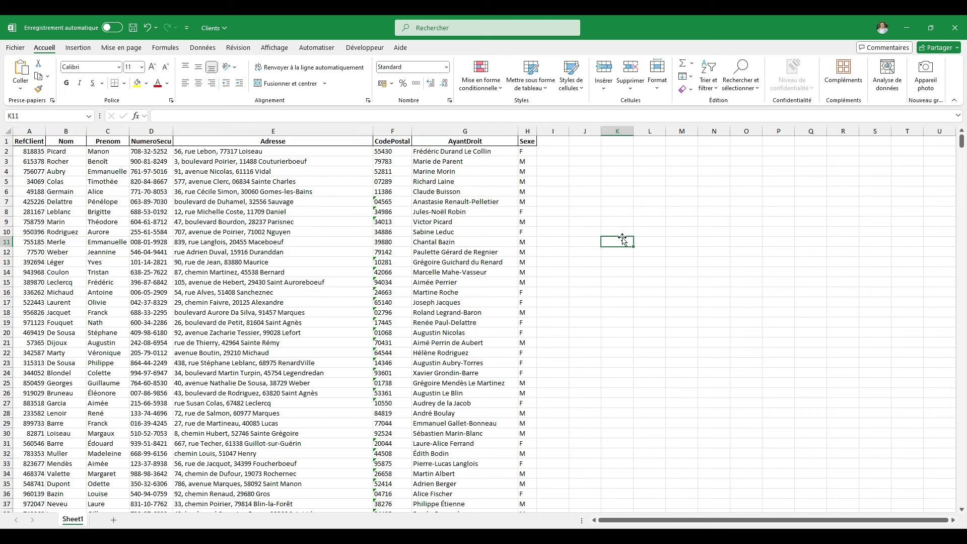
right_click(80, 129)
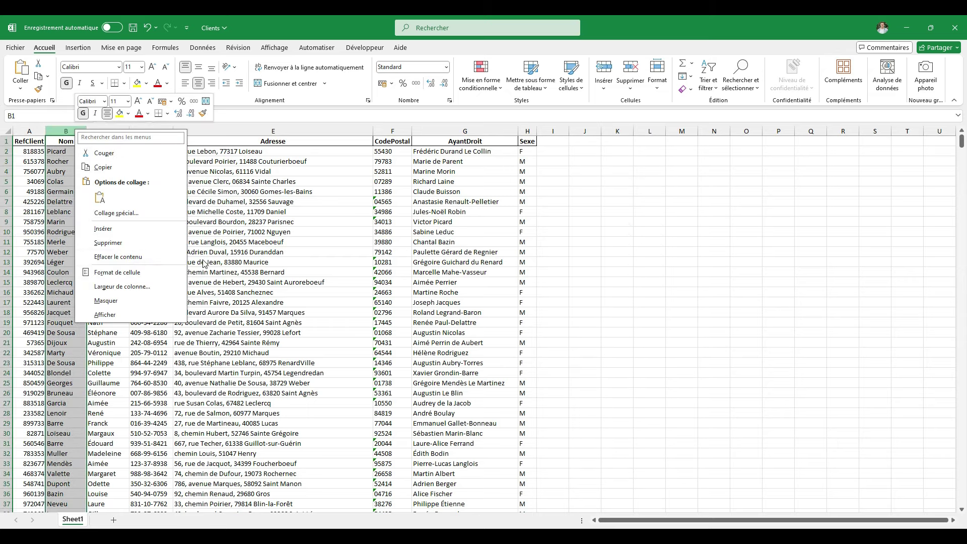
left_click(129, 229)
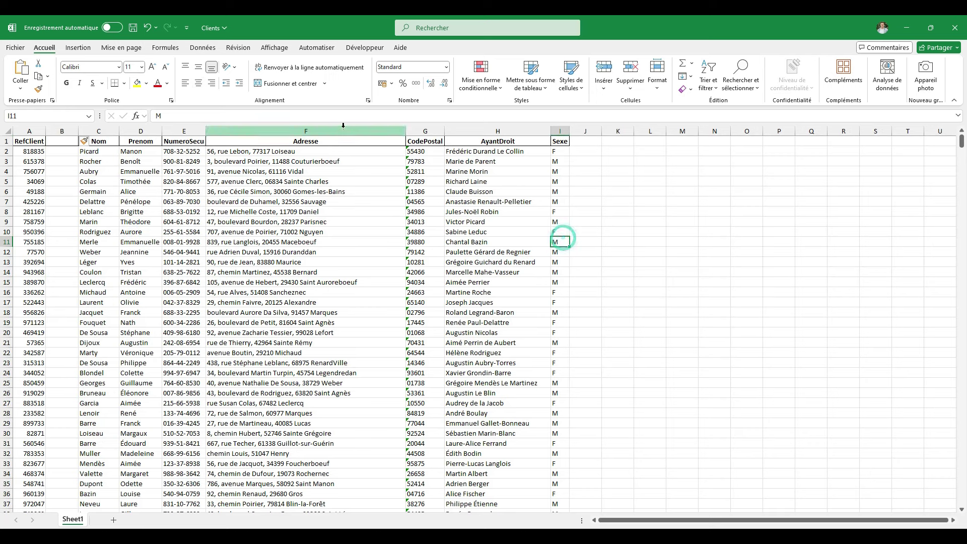
right_click(347, 131)
left_click(403, 235)
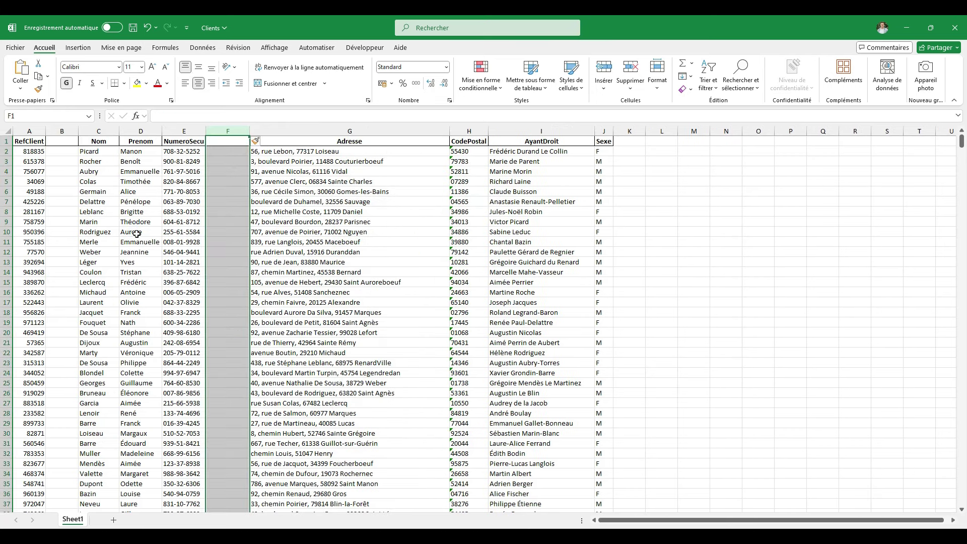
Step: Insert blank rows above the client table so its header moves to row 7
right_click(8, 141)
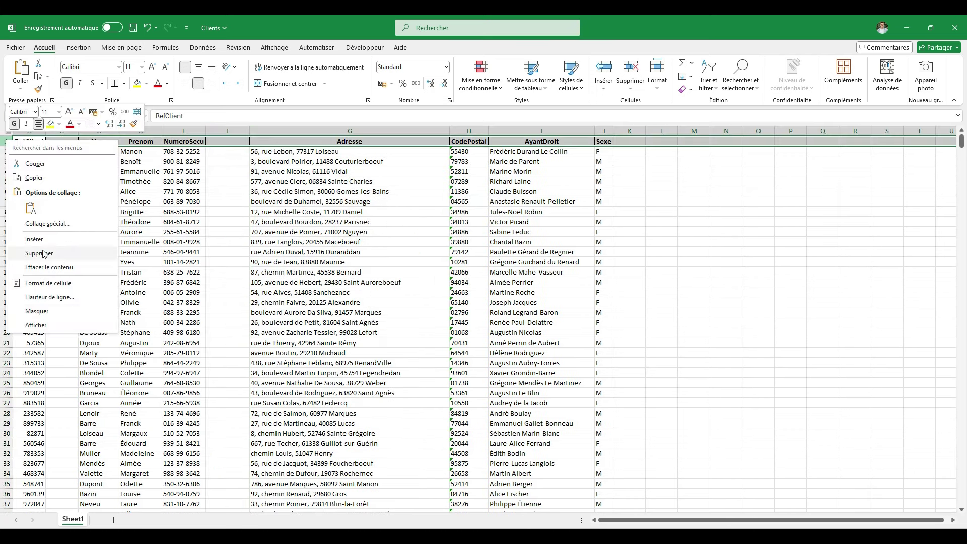
left_click(48, 239)
left_click(338, 262)
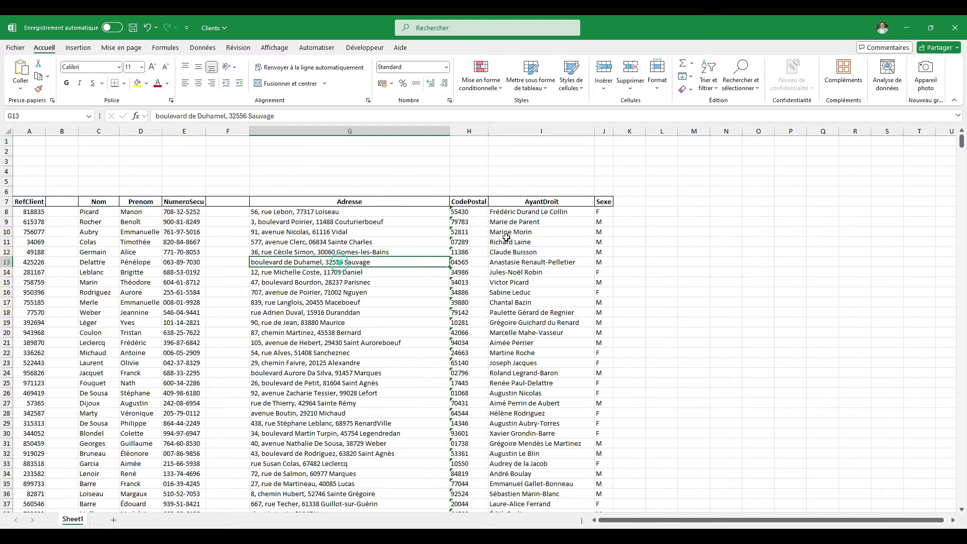
left_click_drag(28, 143, 599, 171)
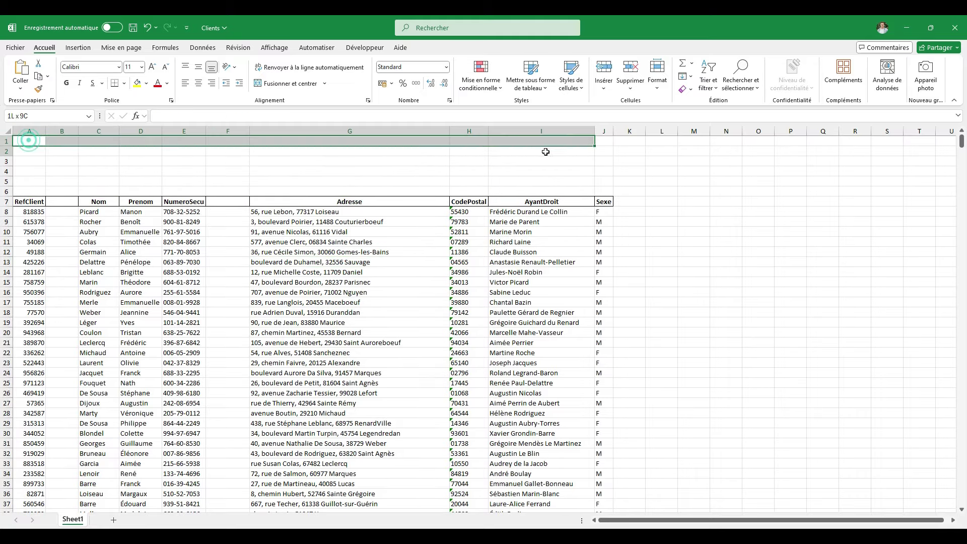
Step: Enter 'Extraction du xxxx tel date' in cell A1
left_click(29, 141)
type("E")
key("Caps_Lock")
type("xtra")
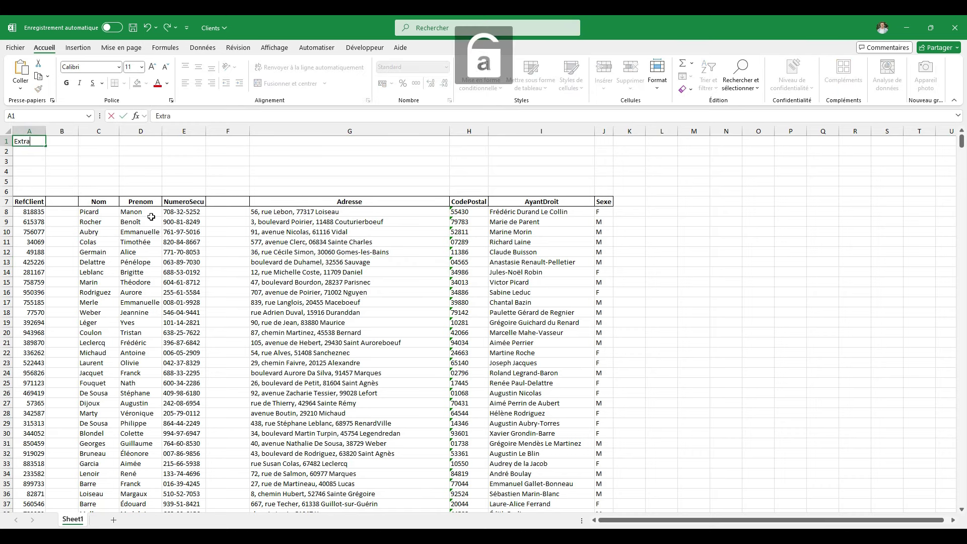
type("ction du ")
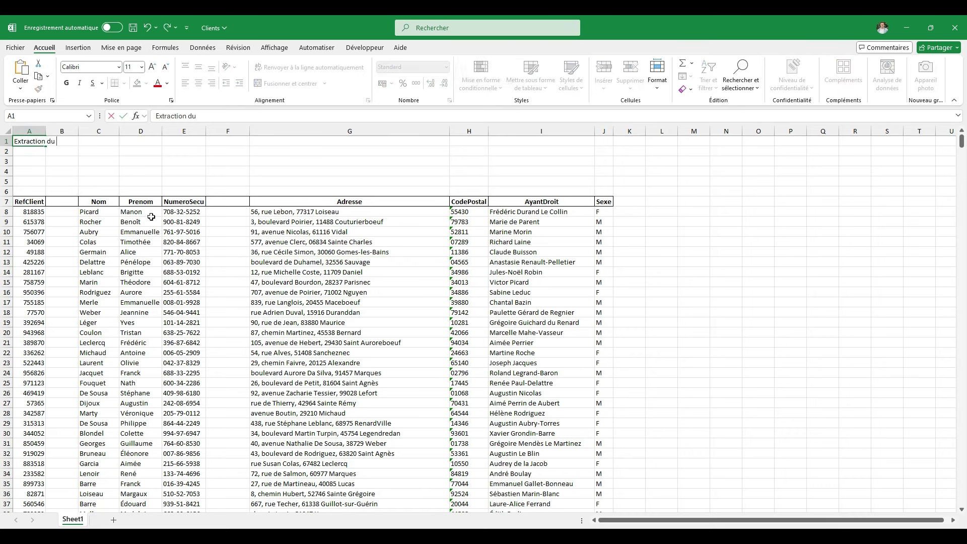
type("xxxx tel date")
key("Return")
key("Down")
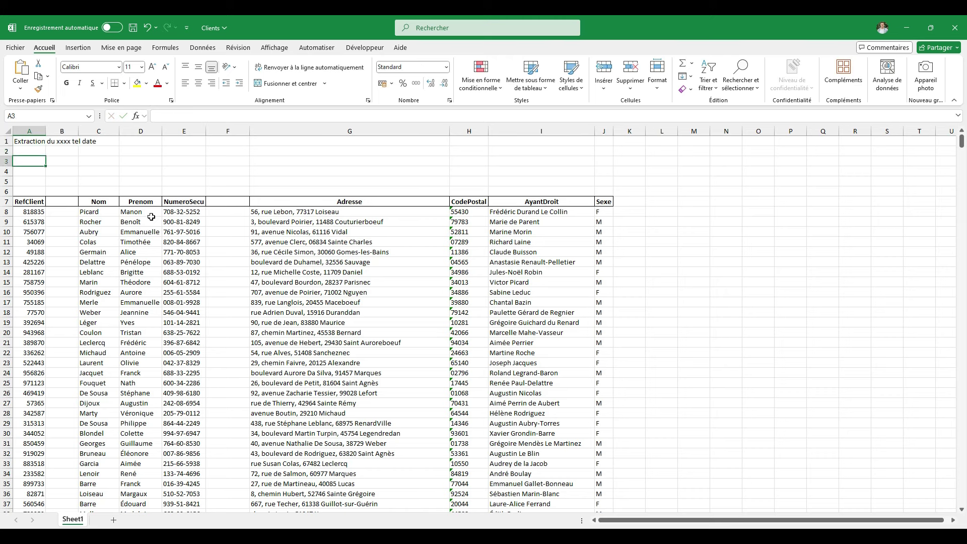
Step: Merge and center A5:J6 and type the title 'BASE DE DONNEES'
left_click_drag(25, 192, 604, 183)
left_click(285, 83)
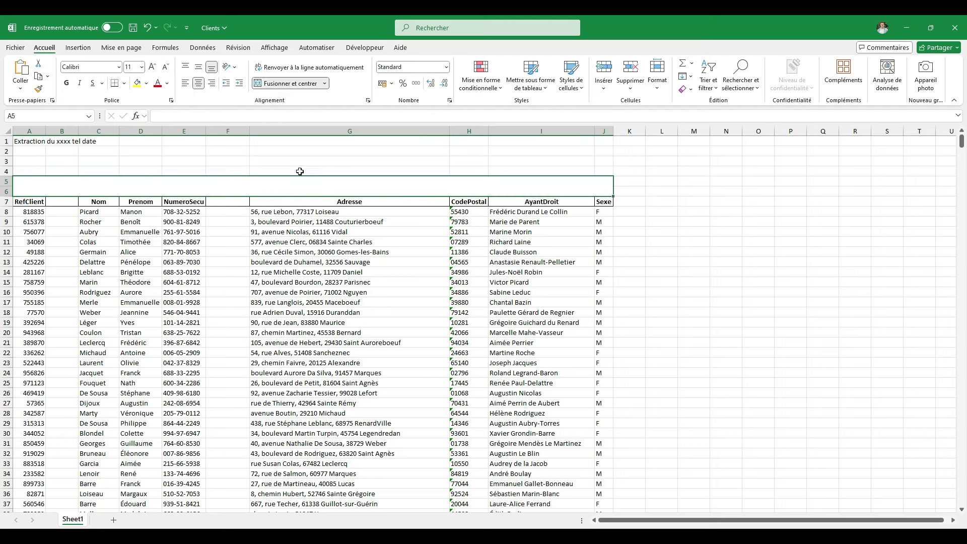
key("Caps_Lock")
type("BASE DE DONNEES")
key("ctrl+Return")
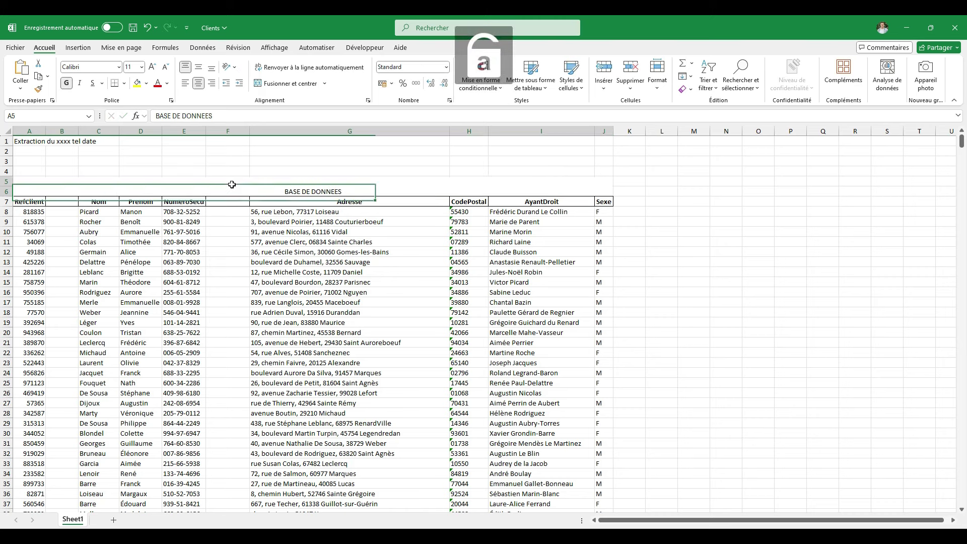
Step: Format the title with middle alignment, 20-point bold font and yellow fill
left_click(199, 67)
left_click(152, 66)
left_click(152, 67)
left_click(152, 67)
left_click(152, 67)
left_click(152, 66)
left_click(66, 83)
left_click(137, 83)
left_click(847, 303)
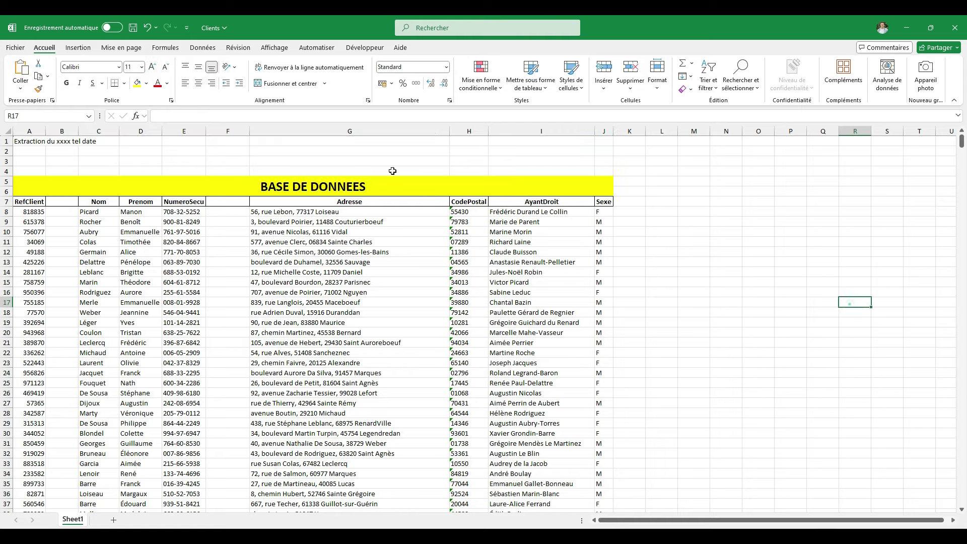
scroll(330, 234, "down", 8)
scroll(312, 302, "down", 8)
scroll(298, 355, "down", 9)
scroll(298, 340, "down", 8)
scroll(298, 340, "up", 15)
Step: Insert blank rows at row 10 and row 22 inside the client data
scroll(298, 340, "up", 18)
right_click(3, 228)
left_click(30, 323)
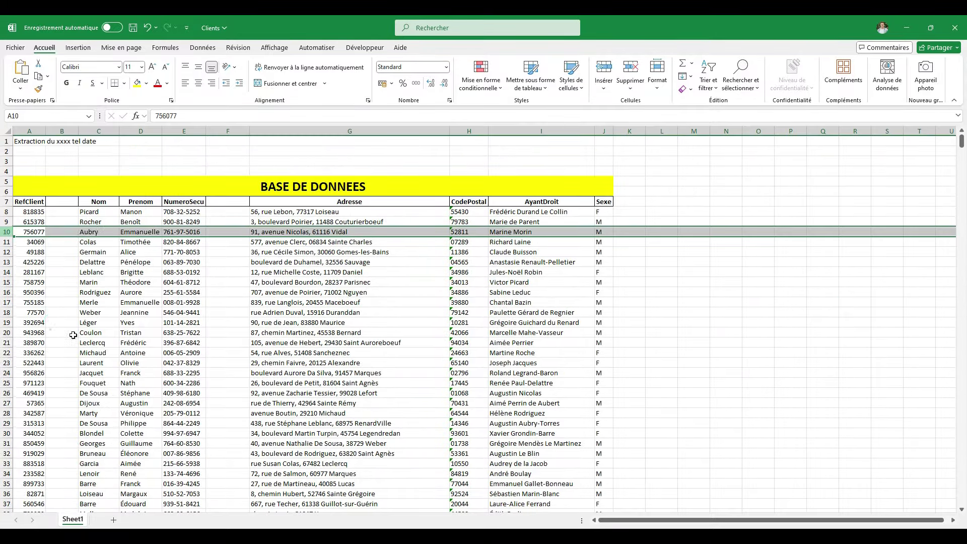
key("F4")
key("F4")
right_click(7, 352)
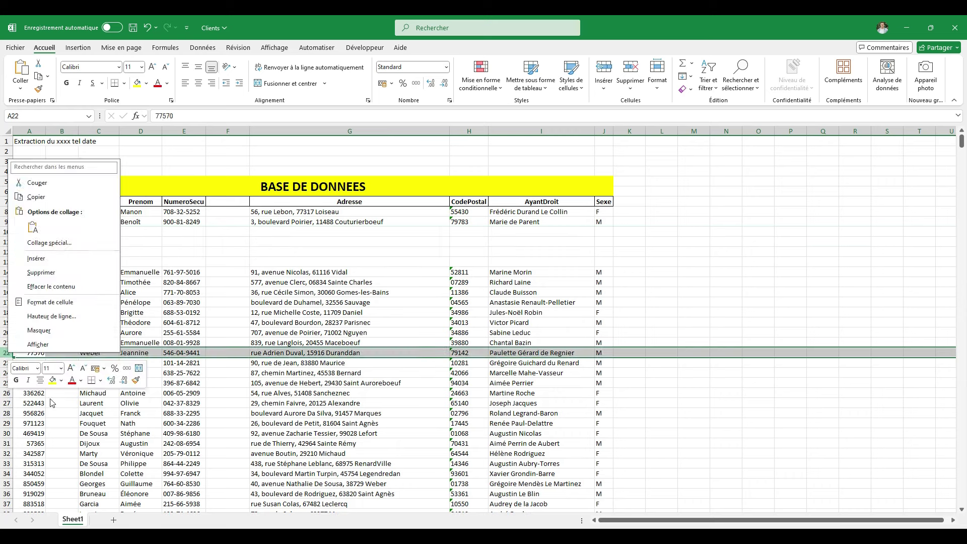
left_click(46, 261)
key("F4")
Step: Save the Clients workbook and close it
left_click_drag(629, 393, 630, 383)
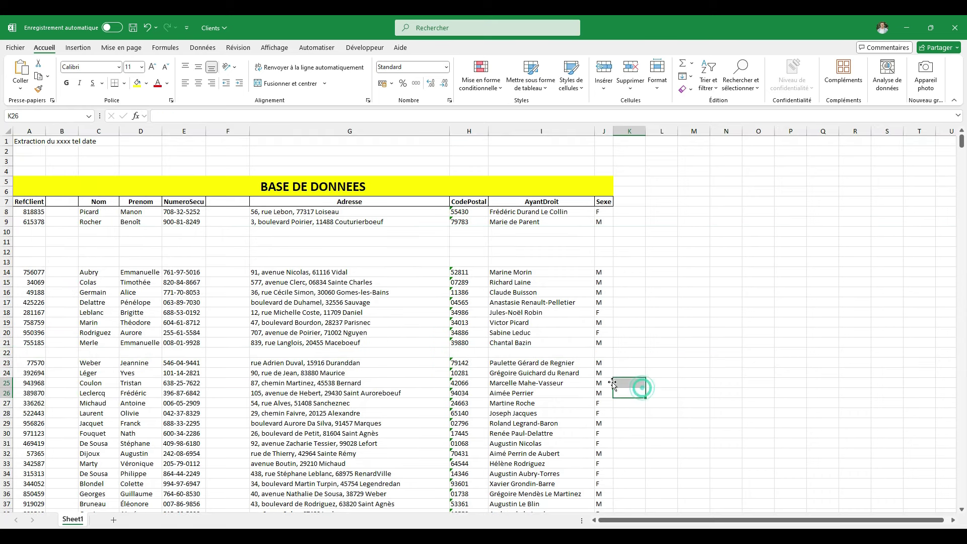
left_click(228, 292)
left_click(133, 27)
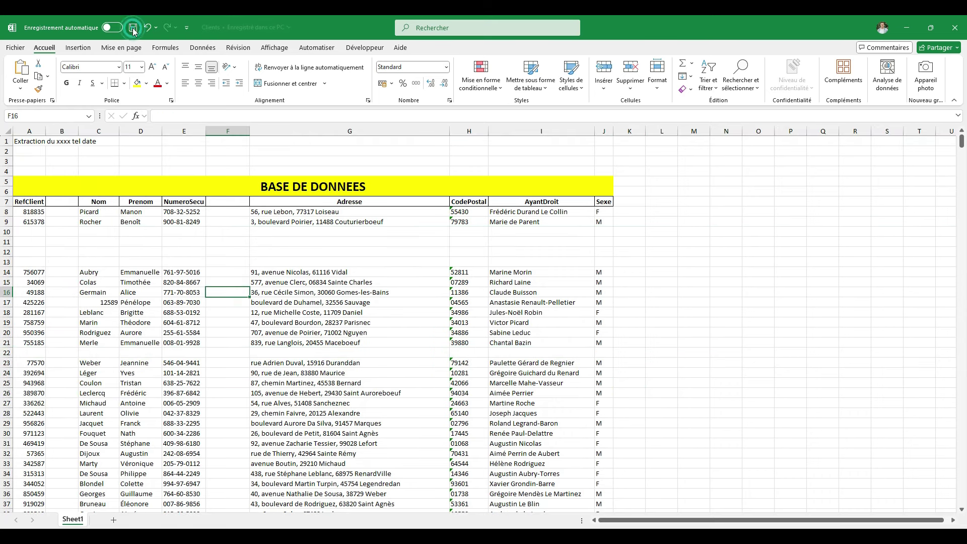
left_click(954, 30)
Step: Launch the Power Query Editor from Obtenir des données and open the Requêtes pane's new-query file sources
left_click(491, 280)
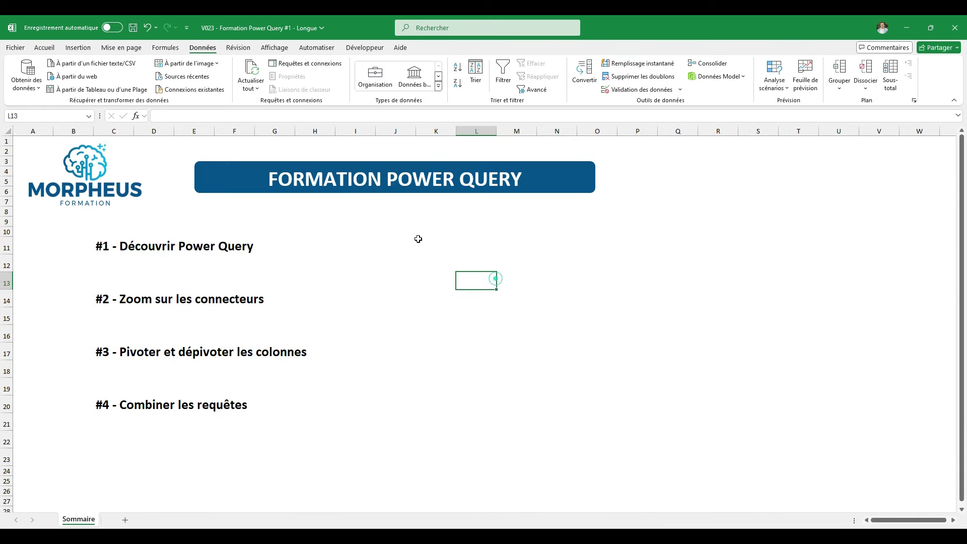
left_click(13, 80)
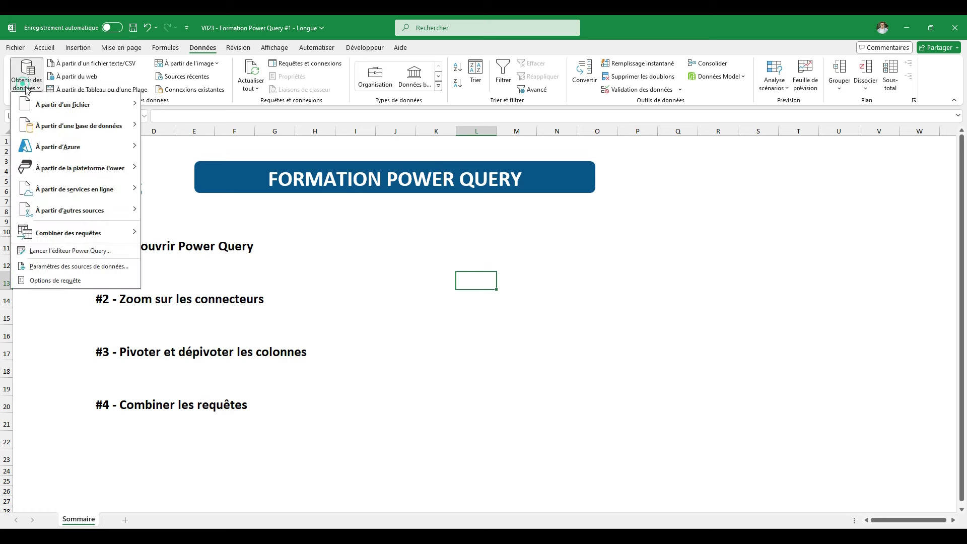
left_click(95, 251)
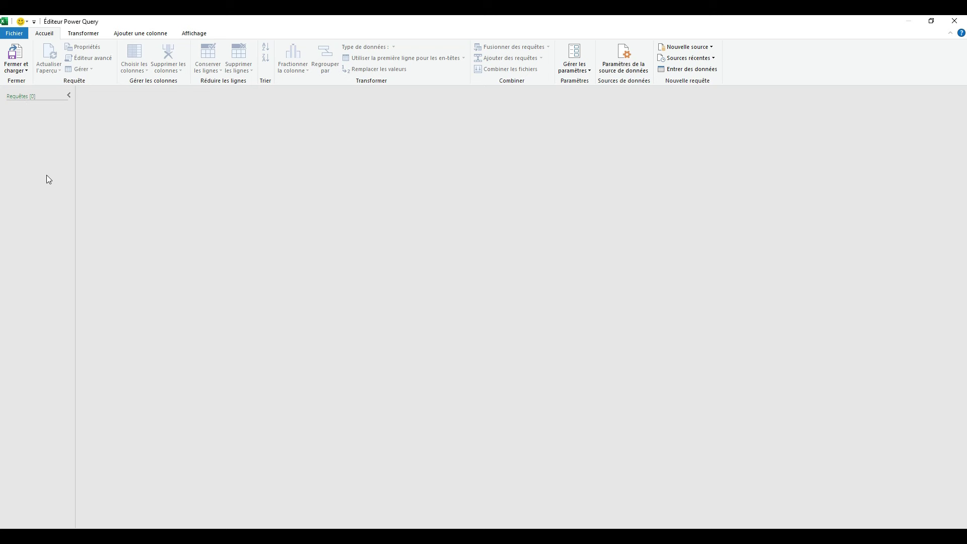
right_click(32, 142)
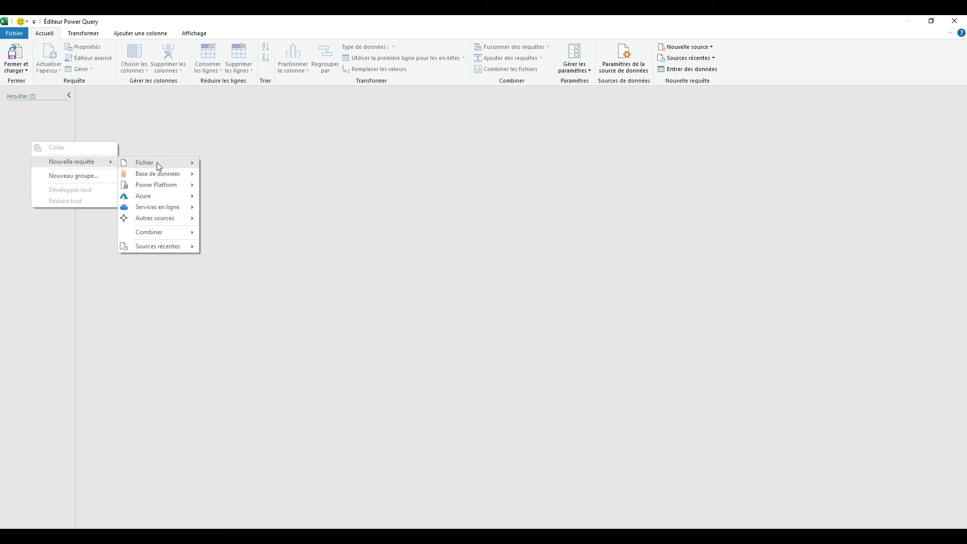
mouse_move(144, 162)
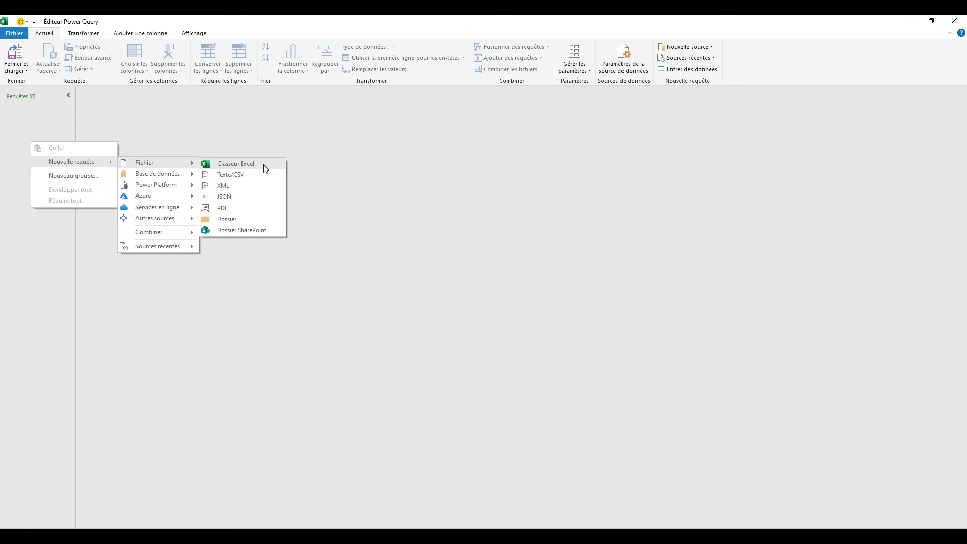
Step: Choose Classeur Excel as the source and import the Clients.xlsx file
left_click(264, 164)
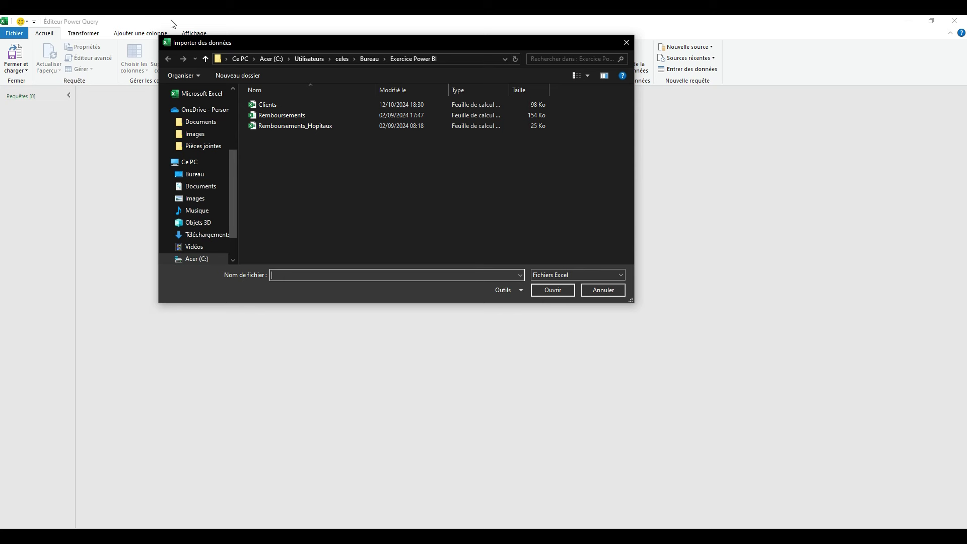
left_click(274, 105)
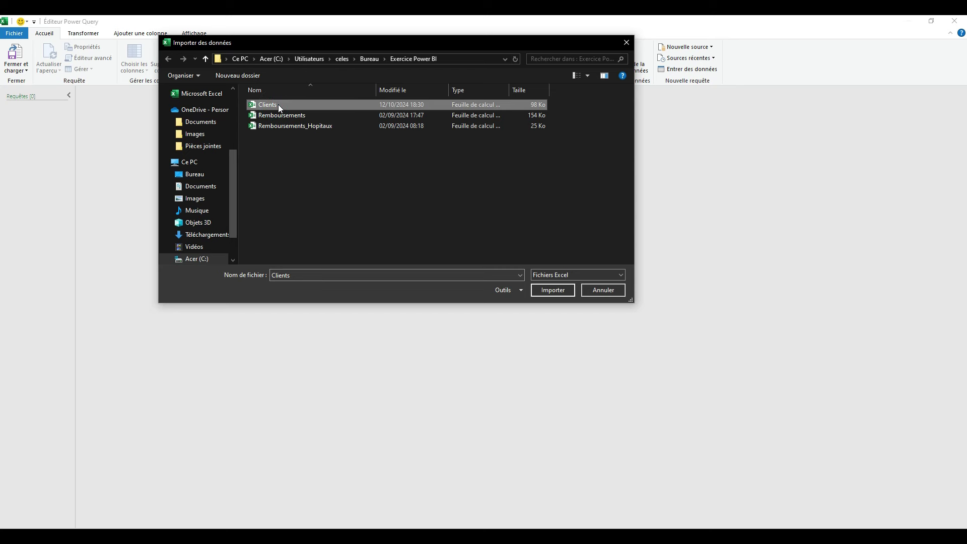
left_click(551, 294)
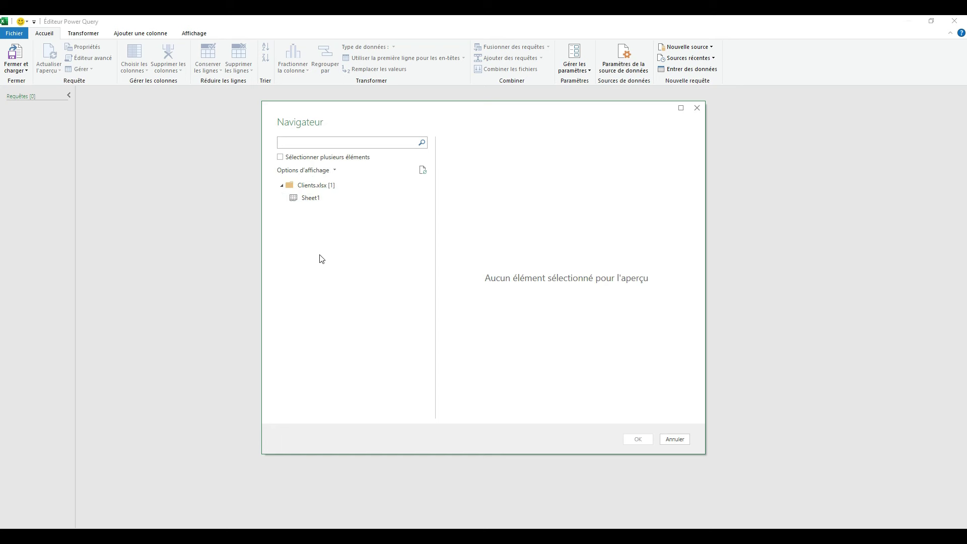
Step: Preview Sheet1 of Clients.xlsx in the Navigator and load it into the Power Query Editor
left_click(310, 197)
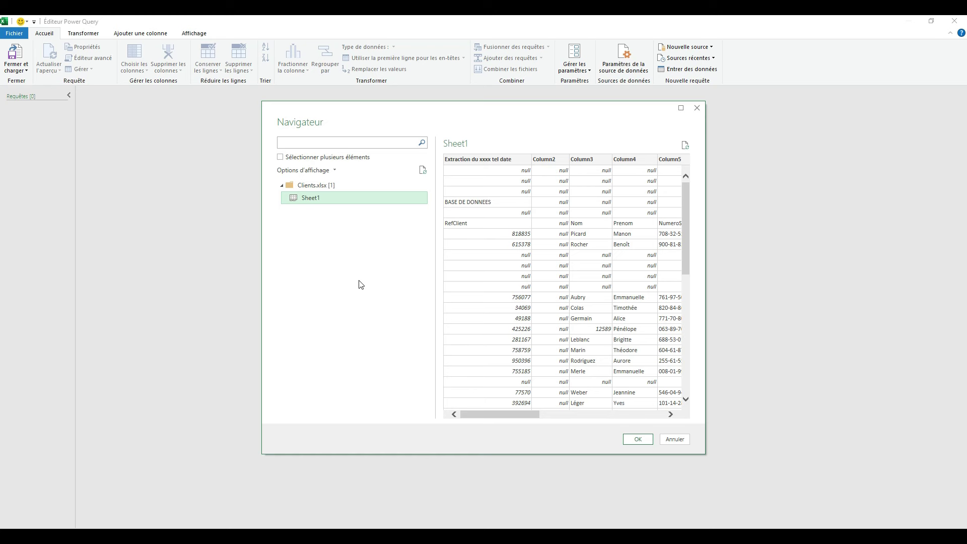
left_click(638, 439)
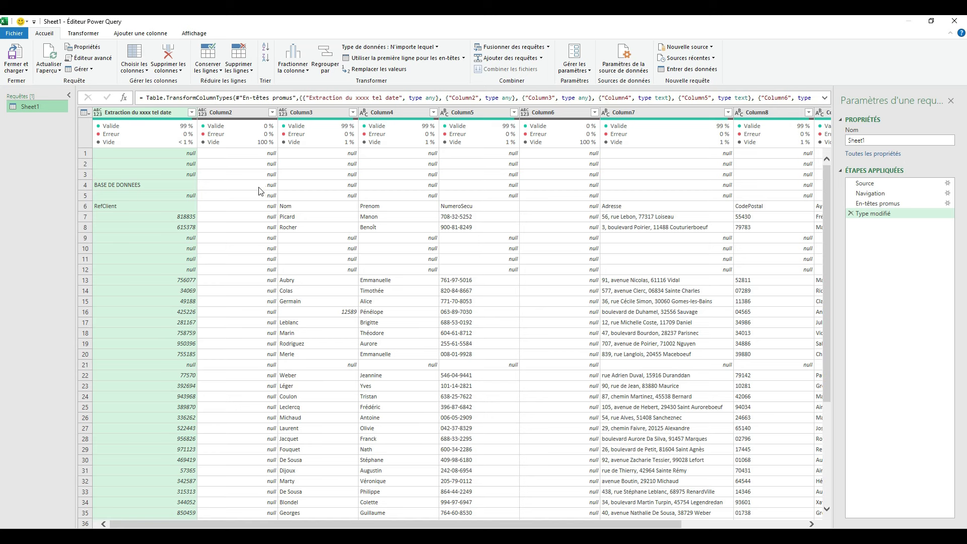
Step: Select the first four columns of the Sheet1 query and remove them with Supprimer les colonnes
left_click(237, 111, "ctrl")
left_click(309, 111, "ctrl")
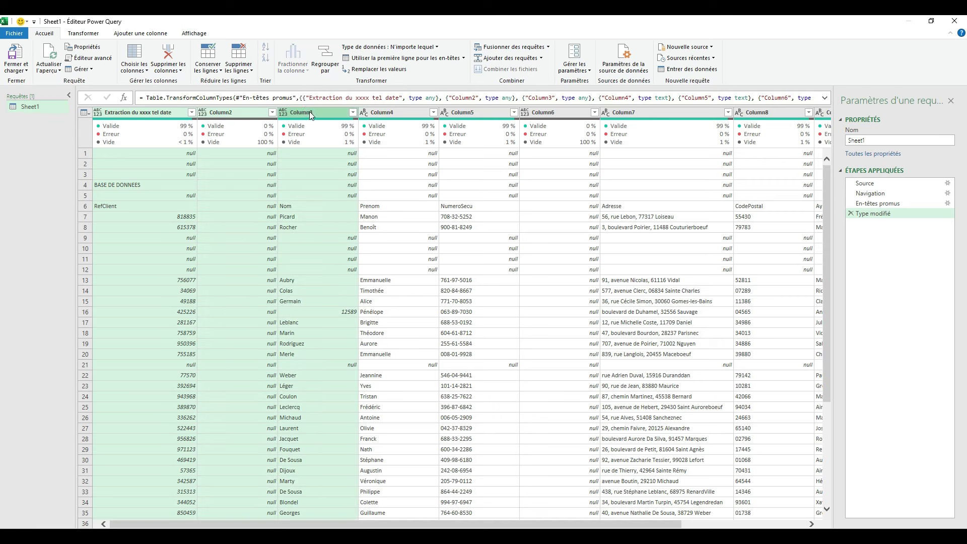
left_click(392, 113, "ctrl")
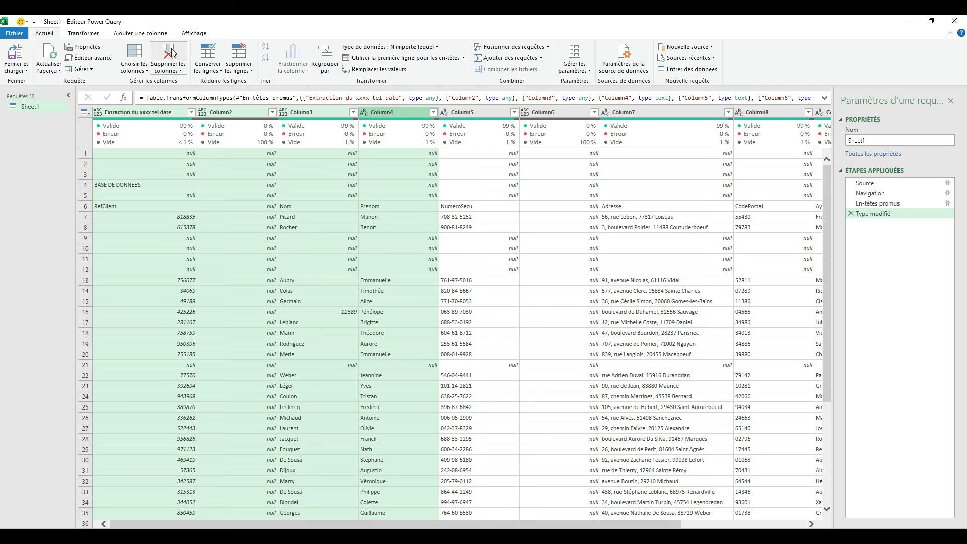
left_click(172, 71)
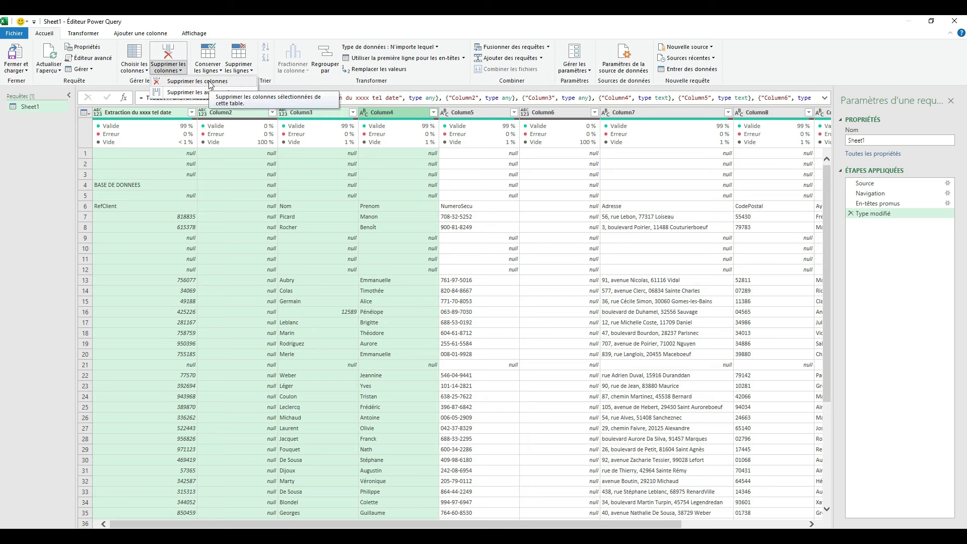
left_click(210, 82)
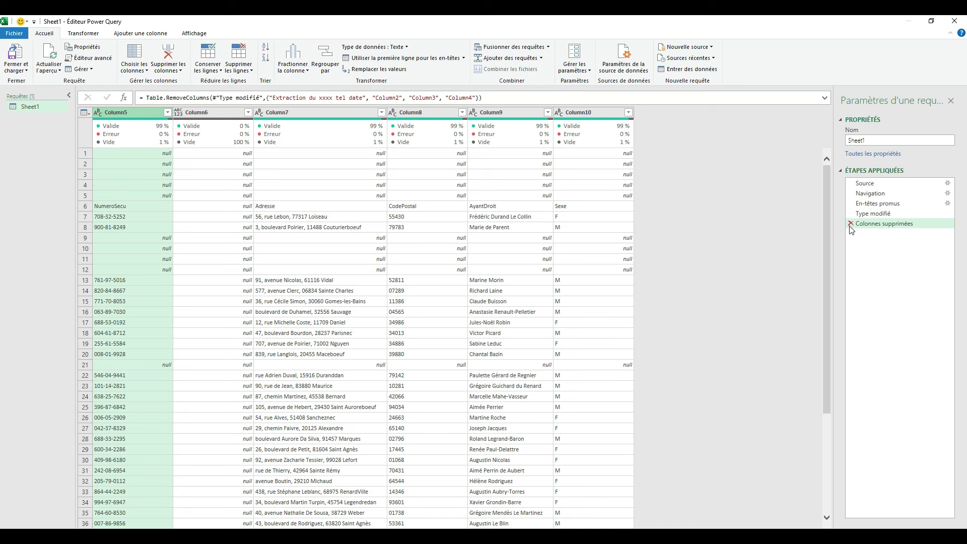
Step: Remove Column4 from the Table.RemoveColumns list so only the first three columns are dropped
left_click(476, 96)
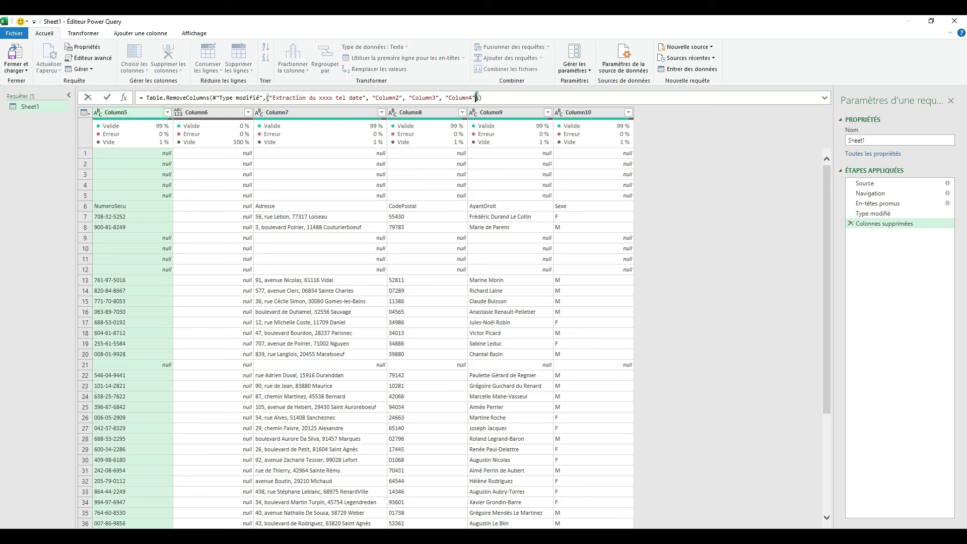
left_click_drag(476, 96, 445, 97)
key("BackSpace")
key("BackSpace")
key("BackSpace")
key("Return")
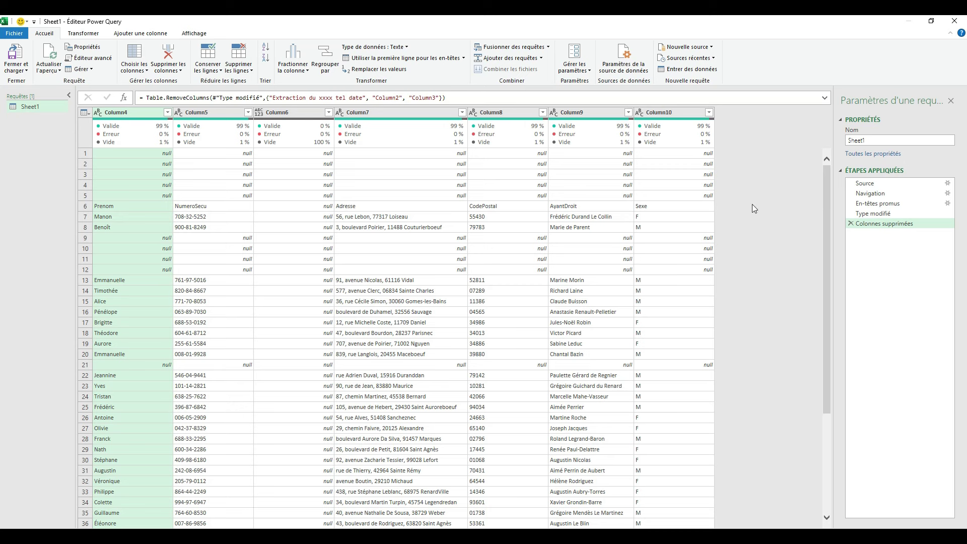
Step: Rebuild the removed-columns step to drop only the 'Extraction du xxxx tel date' column, checking Source
left_click(851, 224)
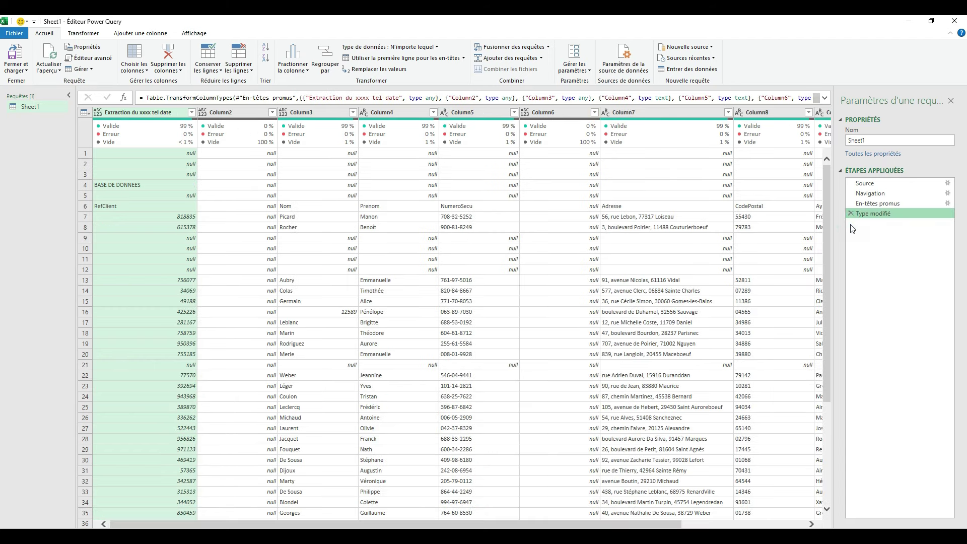
left_click(169, 55)
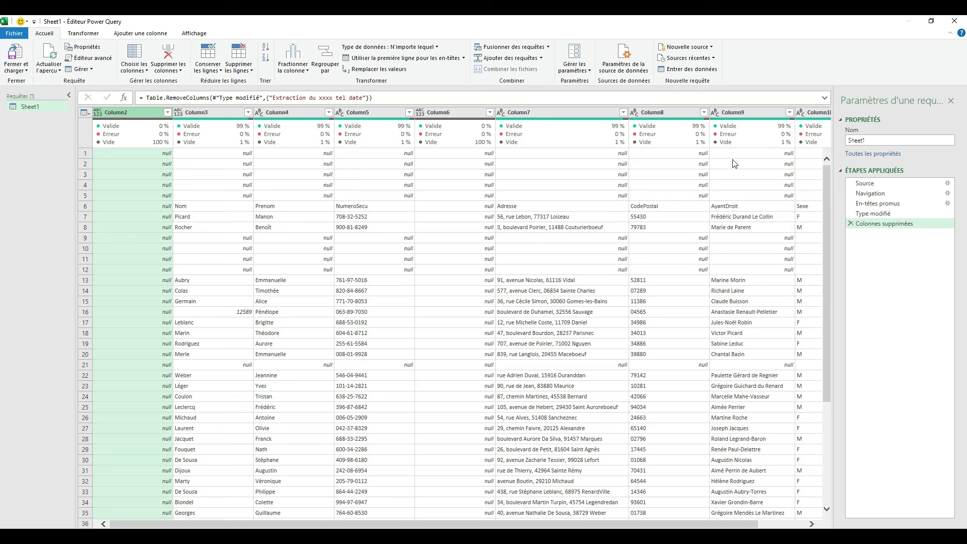
left_click(870, 184)
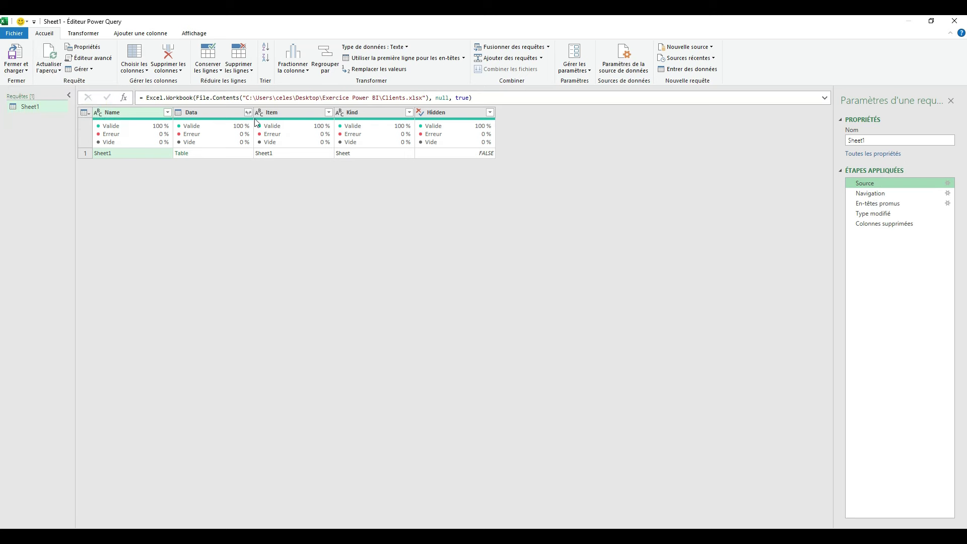
left_click(895, 225)
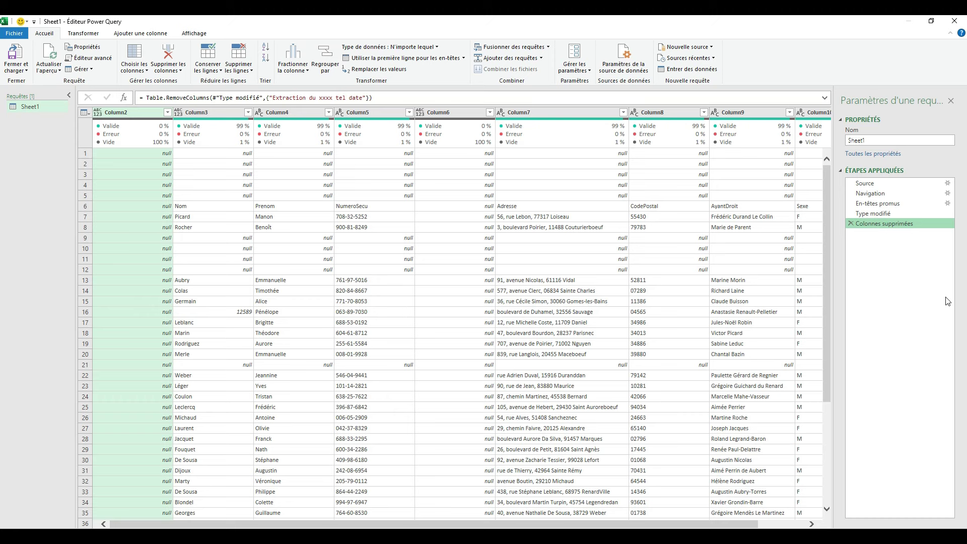
Step: Redo the Colonnes supprimées step to remove Column3, then preview the Type modifié step
left_click(851, 224)
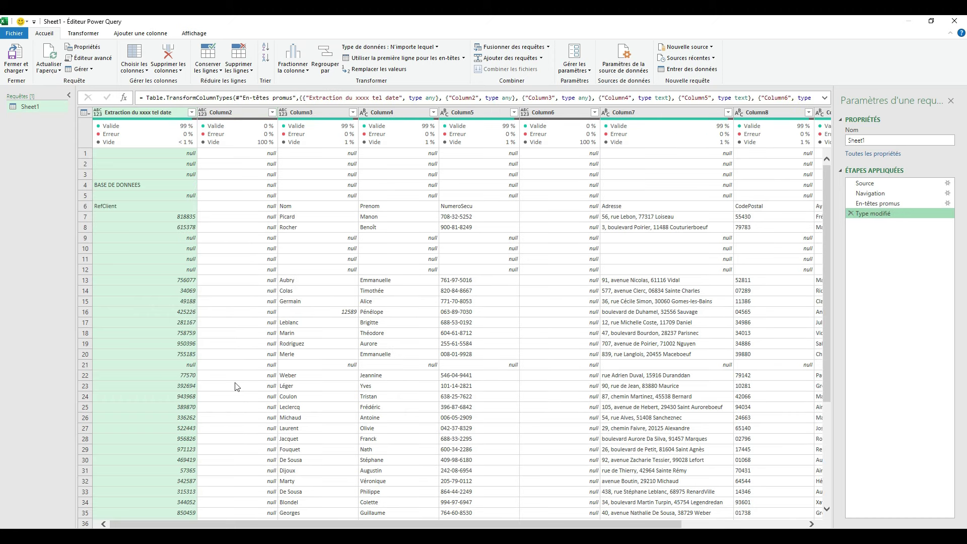
left_click(323, 113)
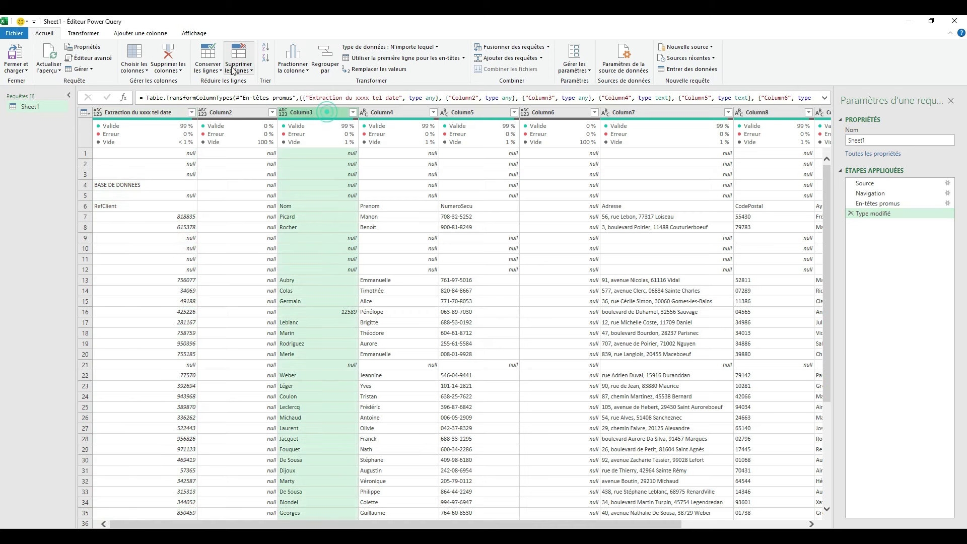
left_click(169, 54)
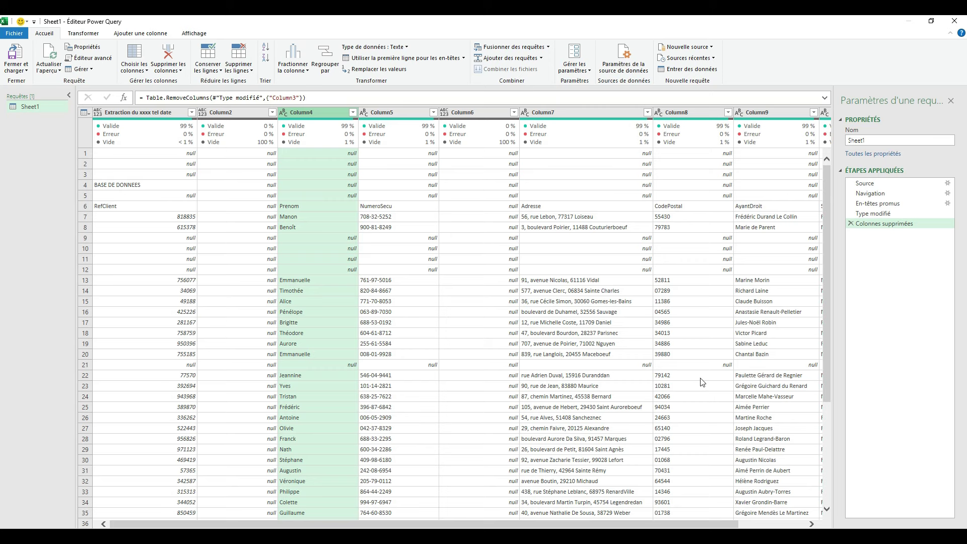
mouse_move(874, 213)
left_click(880, 216)
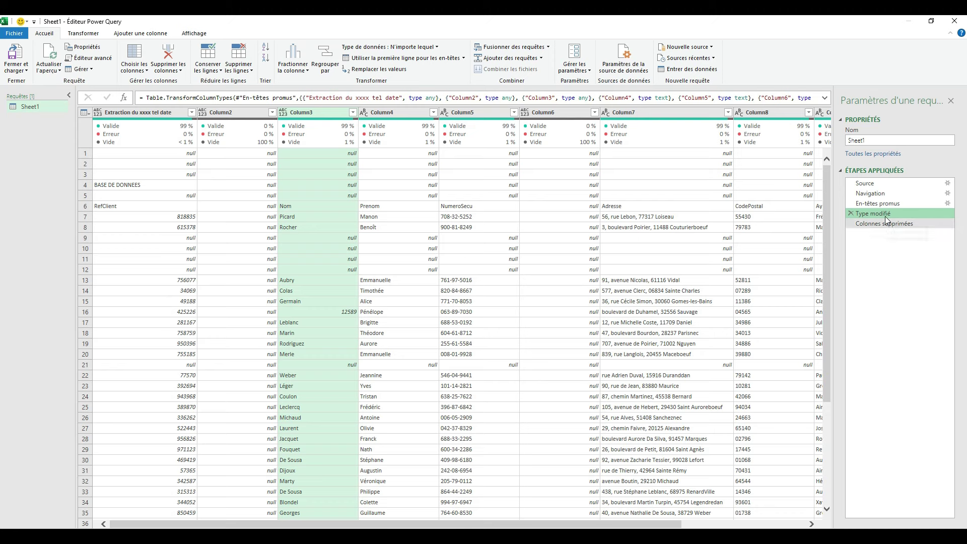
Step: Inspect the raw Column1–Column9 data at Navigation, cancelling an attempted mid-query column removal
left_click(886, 204)
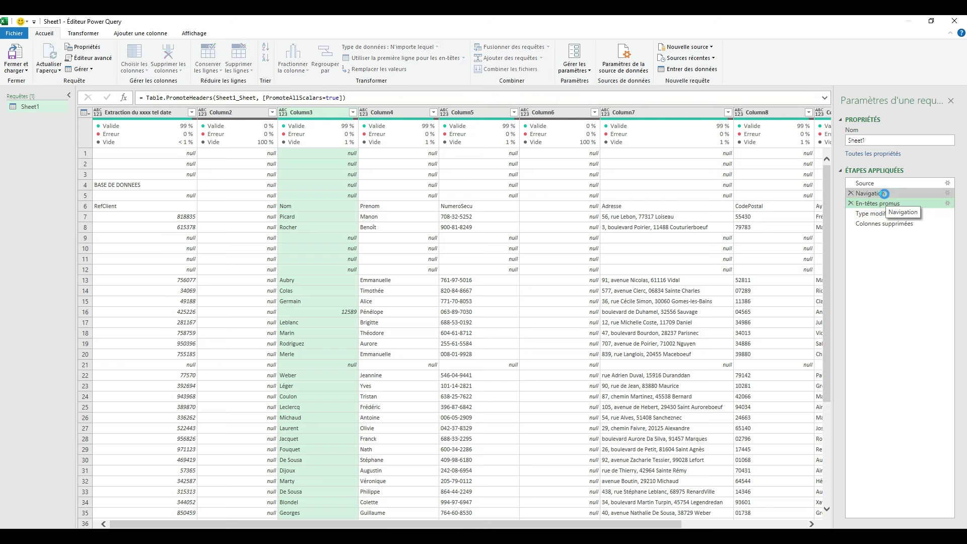
left_click(884, 194)
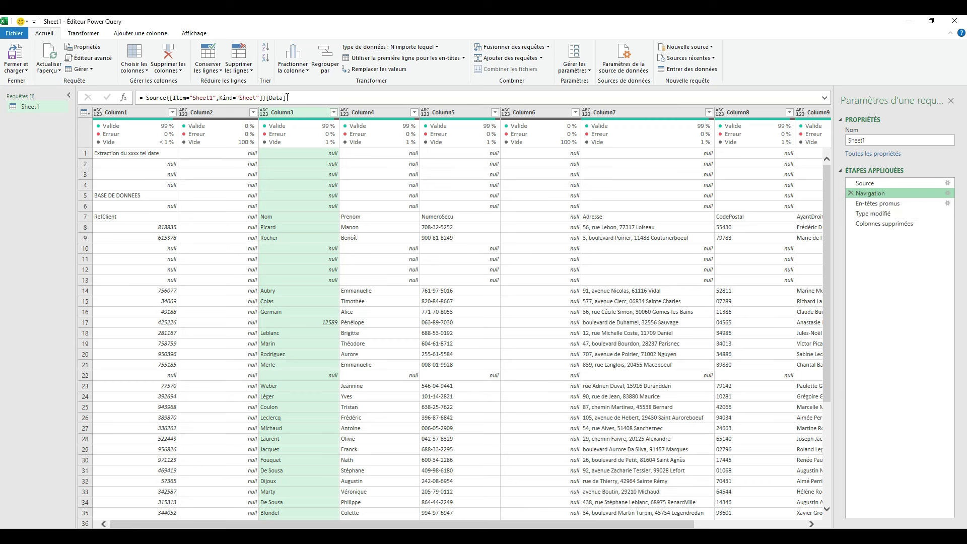
left_click(174, 52)
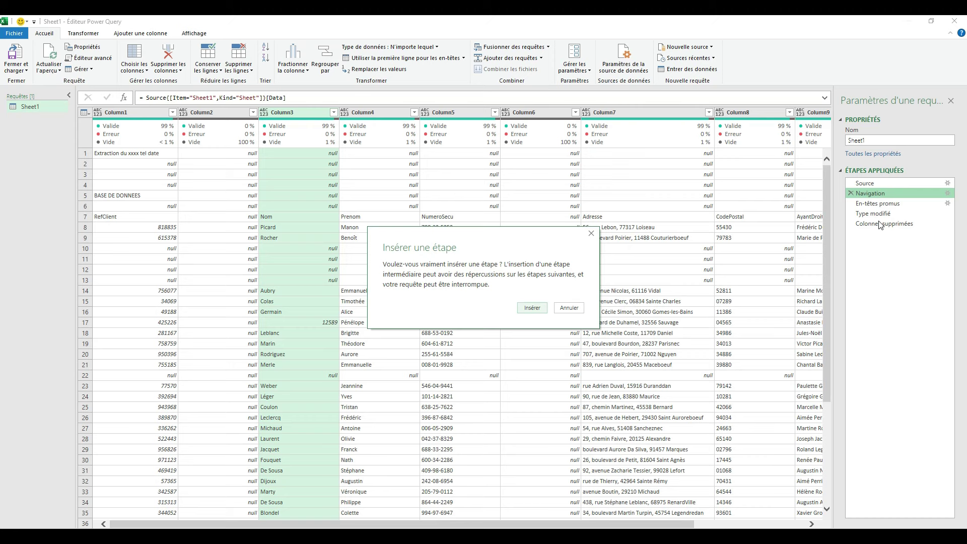
left_click(577, 306)
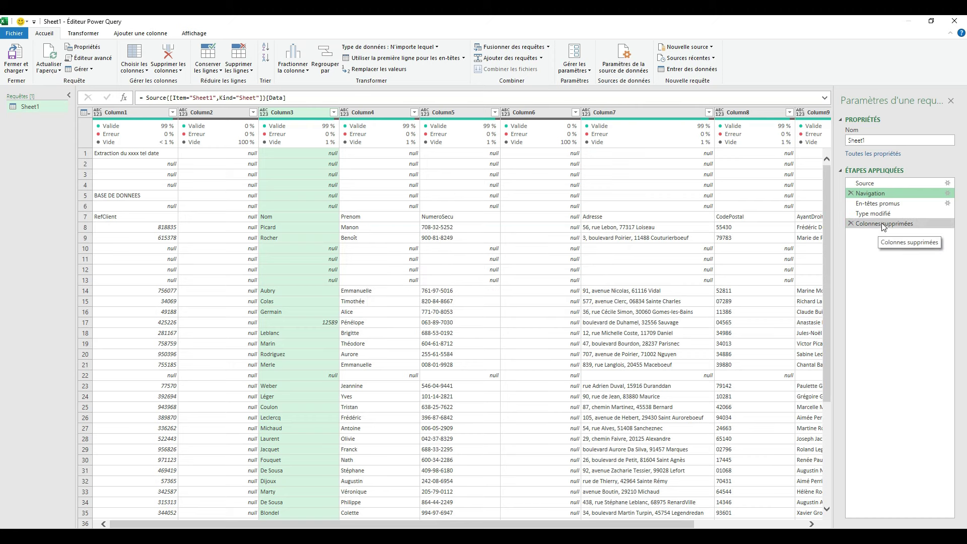
left_click(882, 225)
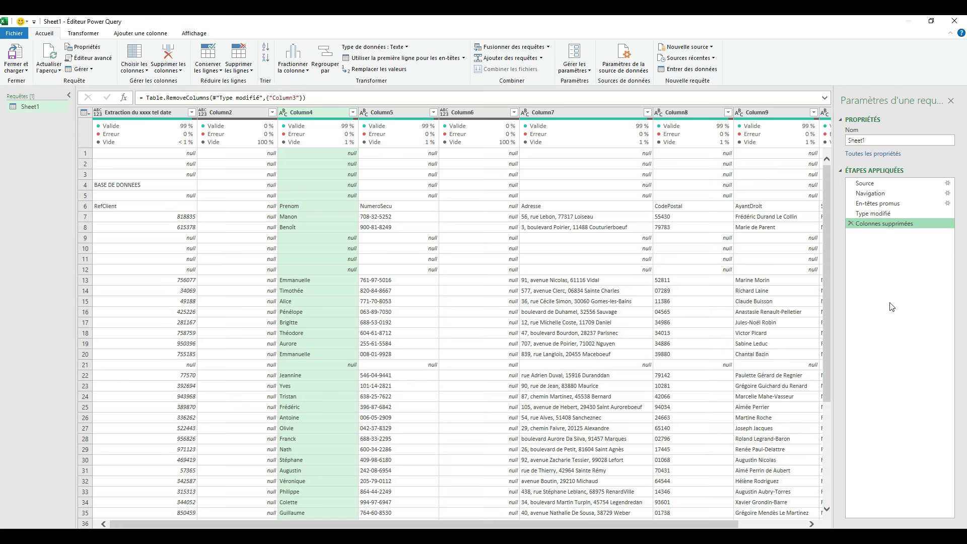
Step: Delete the Colonnes supprimées step, keeping Column3 and ending the query at Type modifié
left_click(870, 193)
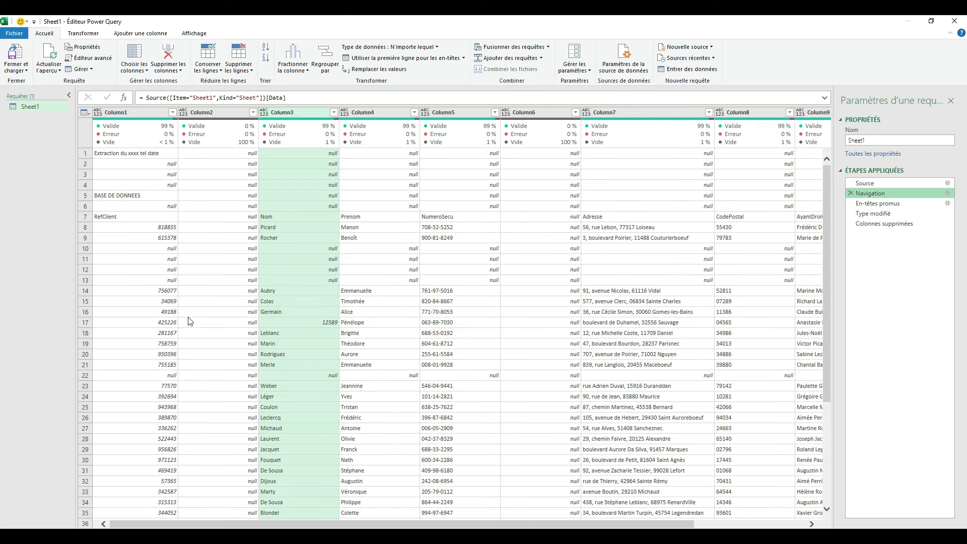
left_click(851, 223)
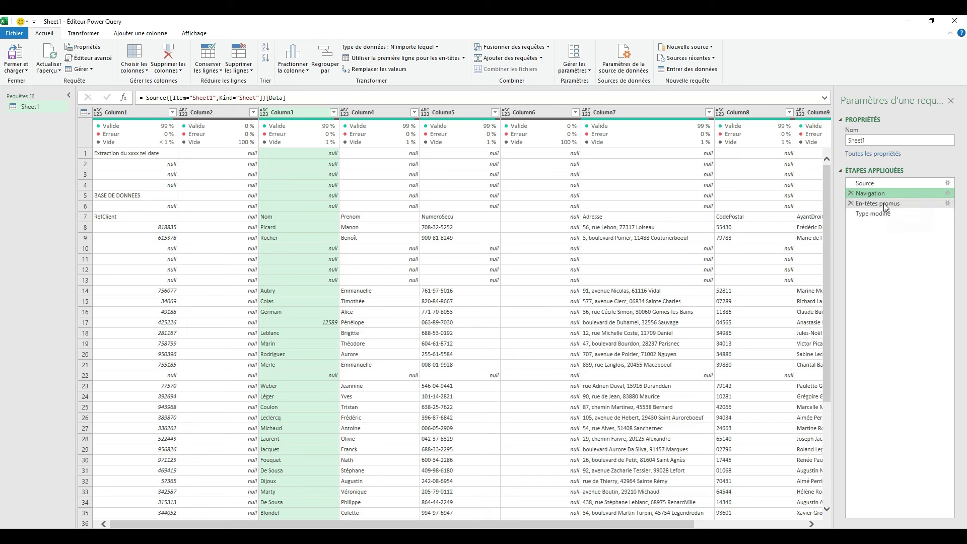
Step: Try moving En-têtes promus, then show row 7's values: RefClient, null, Nom, Prenom, NumeroSecu
left_click_drag(863, 203, 860, 216)
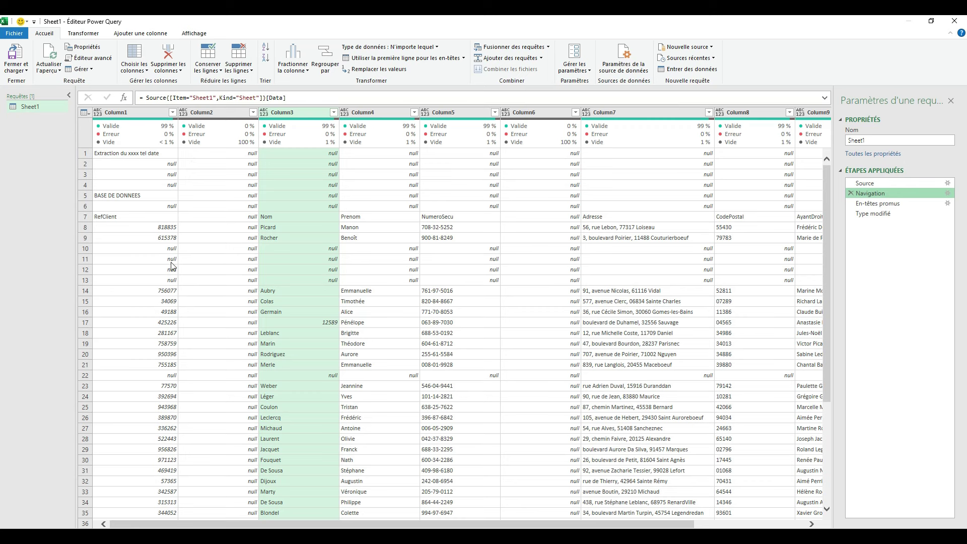
left_click(84, 216)
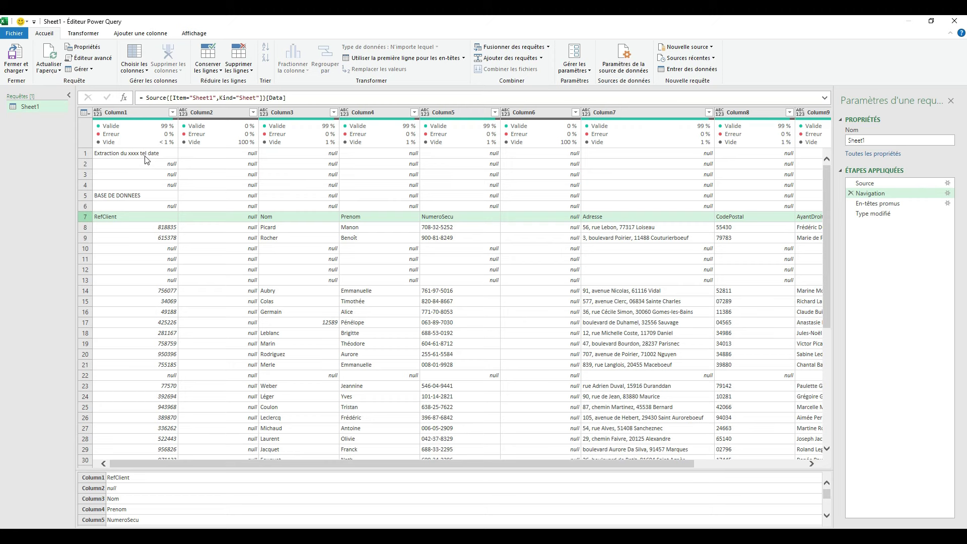
Step: Preview En-têtes promus and Type modifié, then delete both, leaving only Source and Navigation
left_click(894, 204)
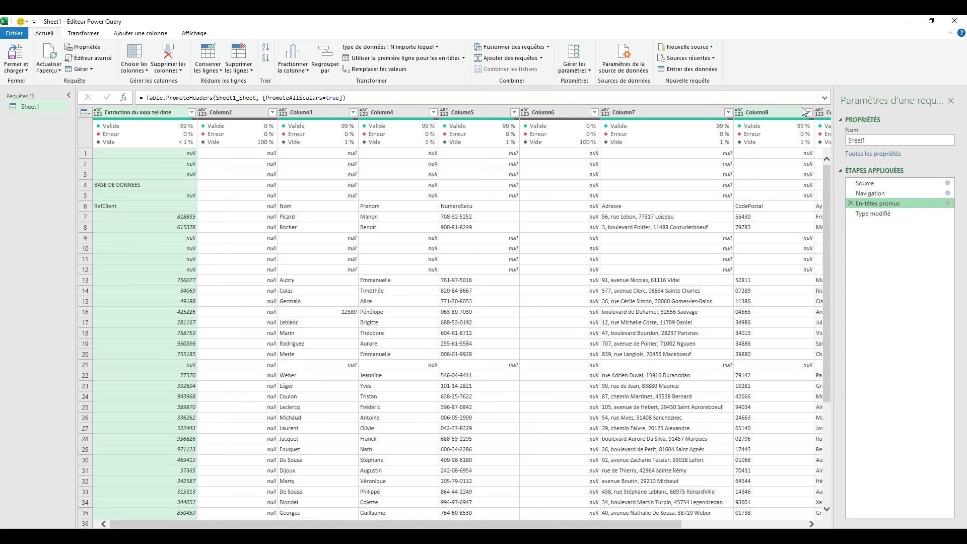
left_click(881, 214)
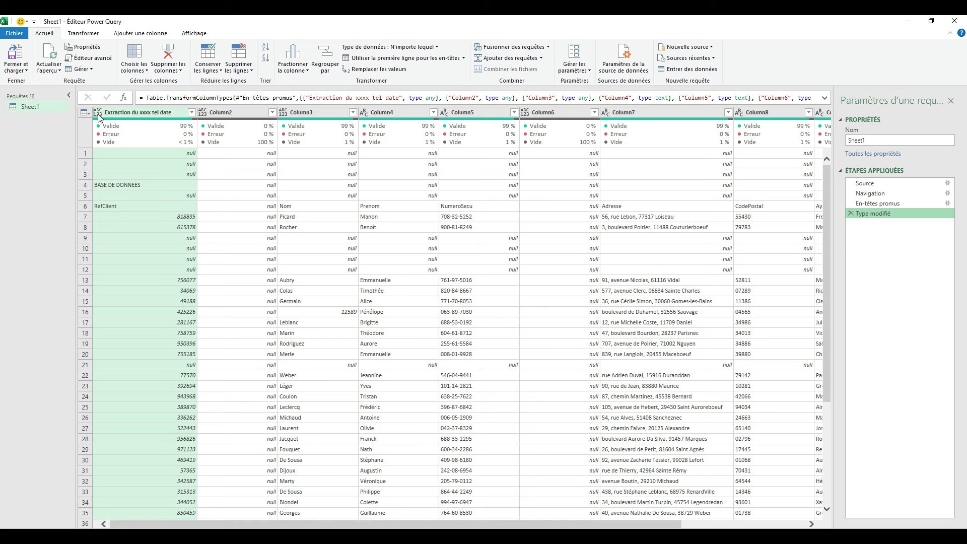
mouse_move(98, 126)
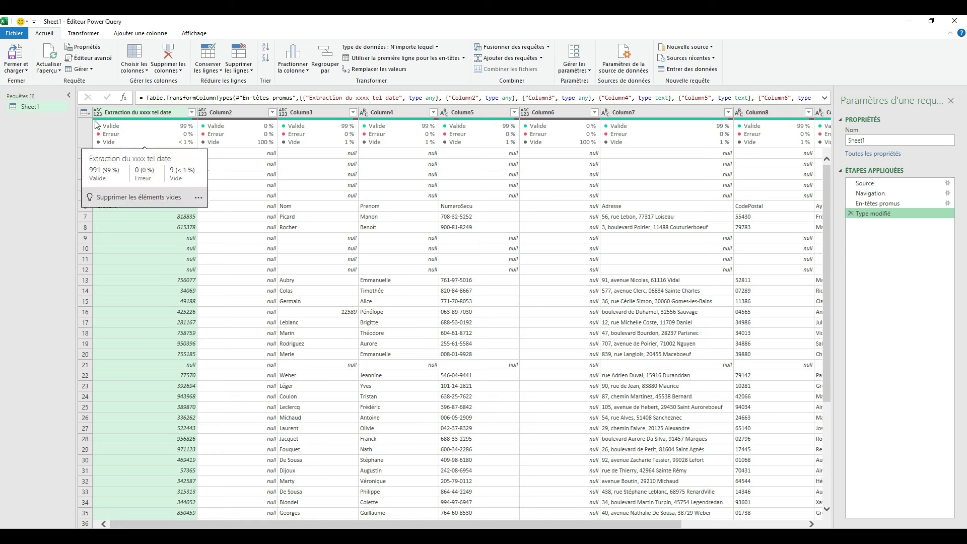
left_click(98, 116)
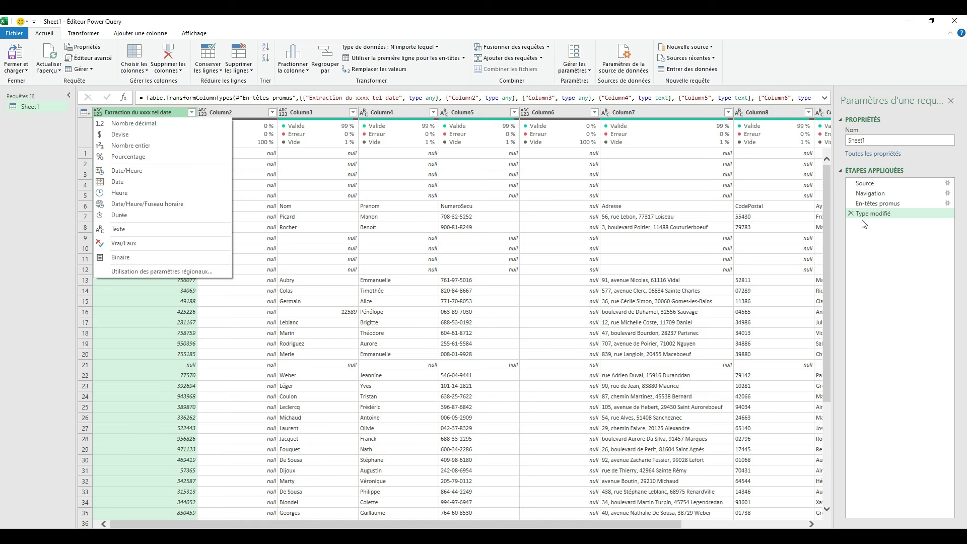
left_click(476, 147)
left_click(461, 195)
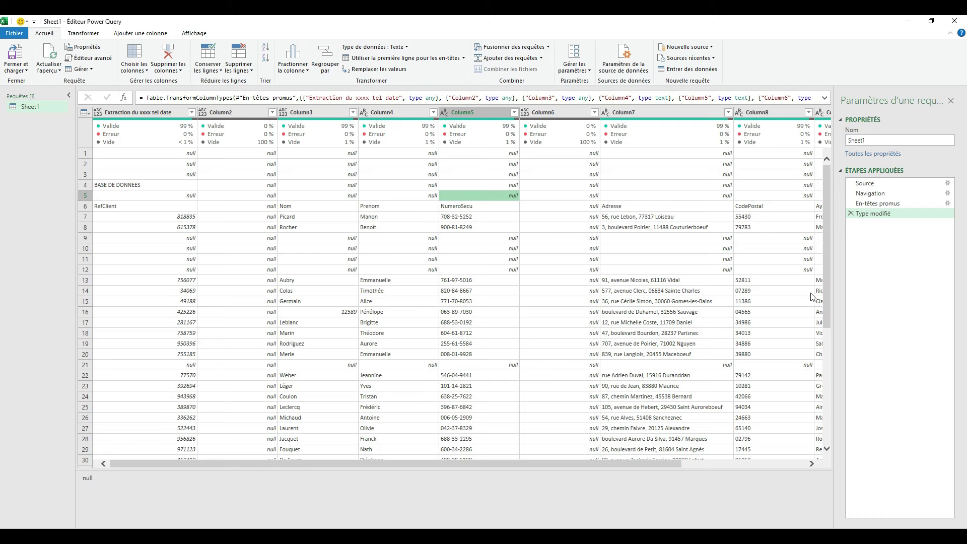
left_click(851, 213)
left_click(851, 202)
left_click(453, 302)
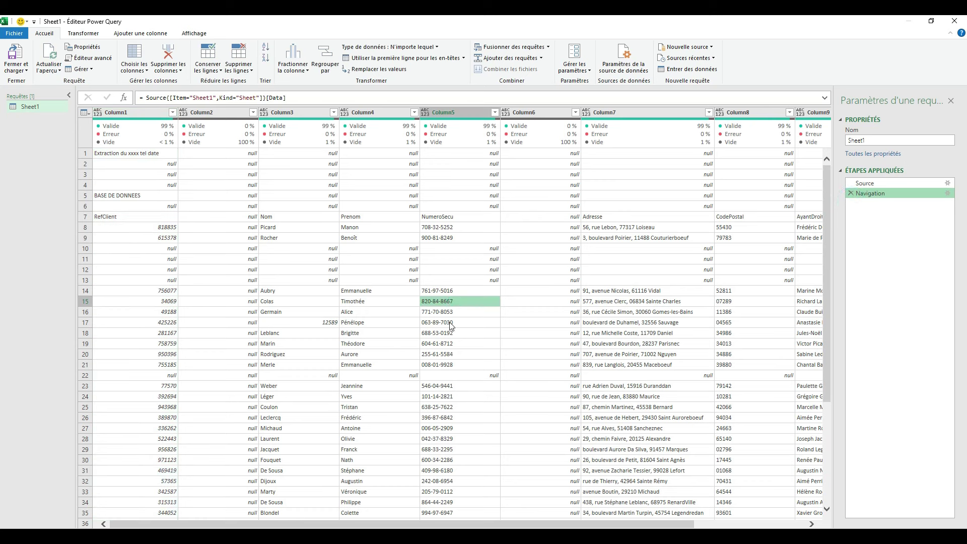
left_click(584, 196)
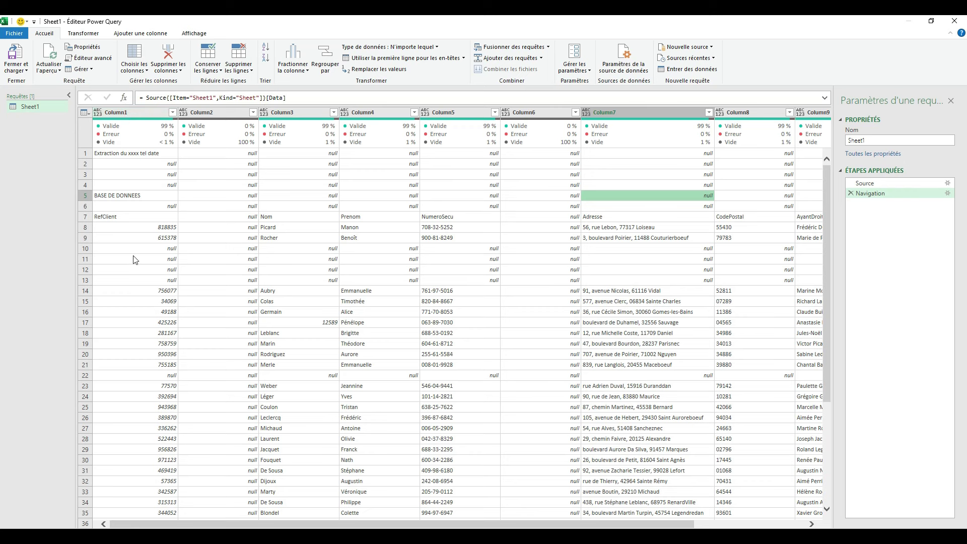
left_click(85, 220)
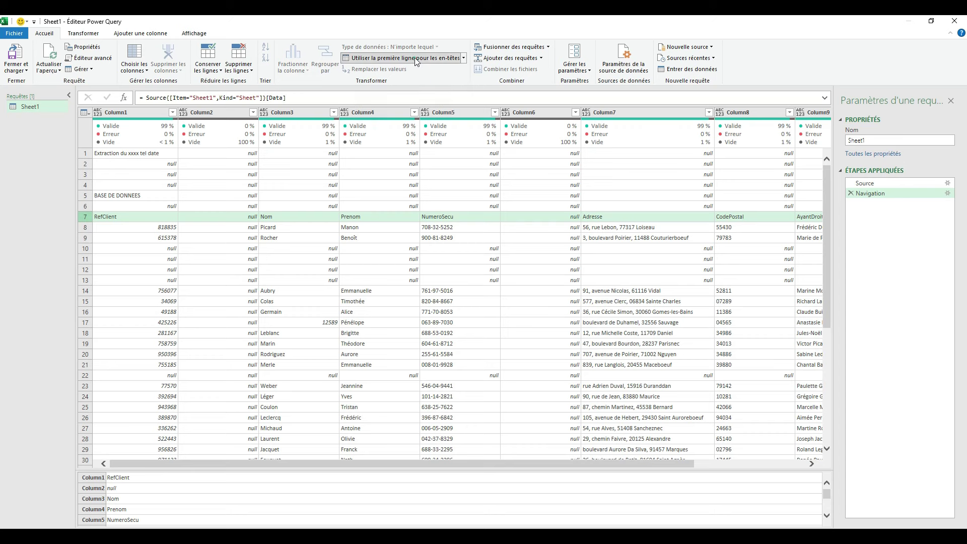
left_click(405, 58)
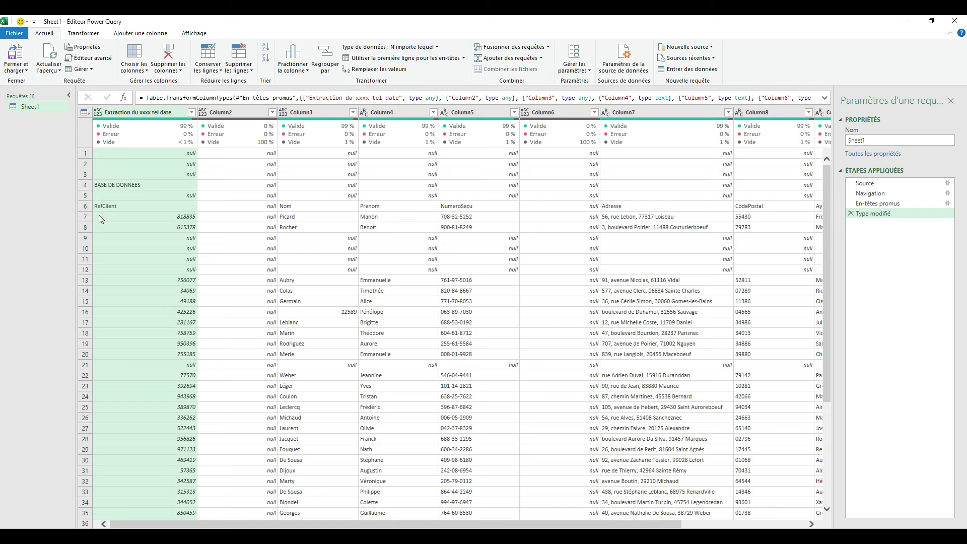
left_click(409, 59)
left_click(410, 58)
left_click(410, 58)
left_click(410, 57)
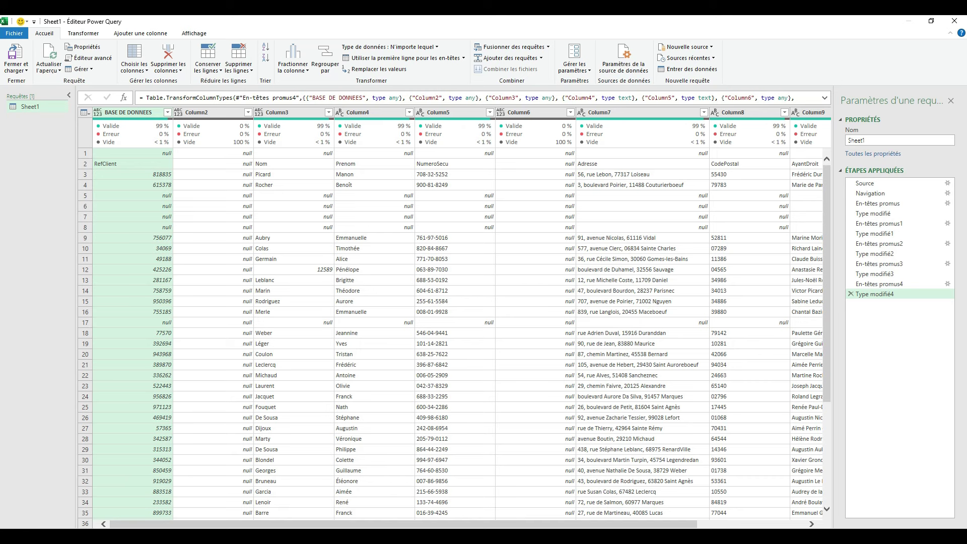
left_click(850, 294)
left_click(851, 284)
left_click(851, 273)
left_click(851, 263)
left_click(851, 253)
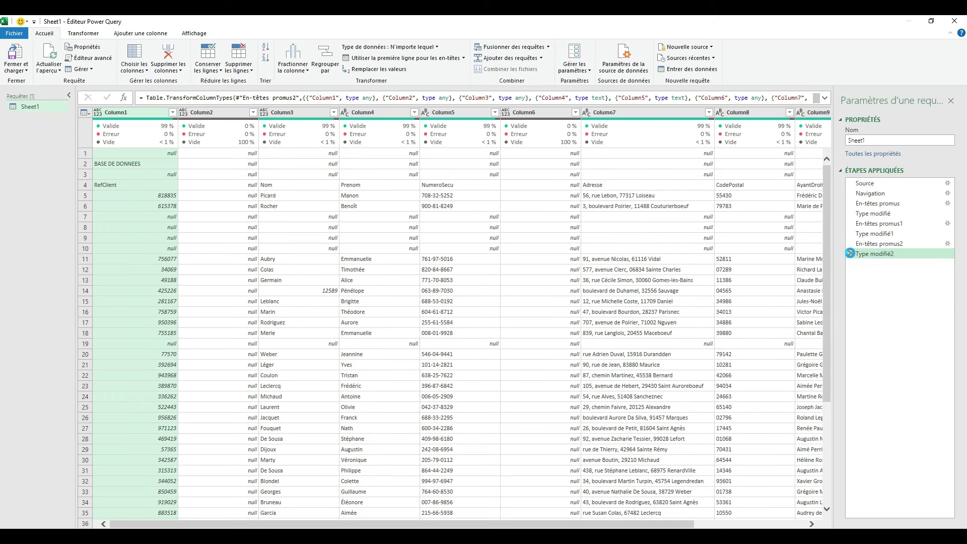
left_click(851, 243)
left_click(851, 233)
left_click(851, 234)
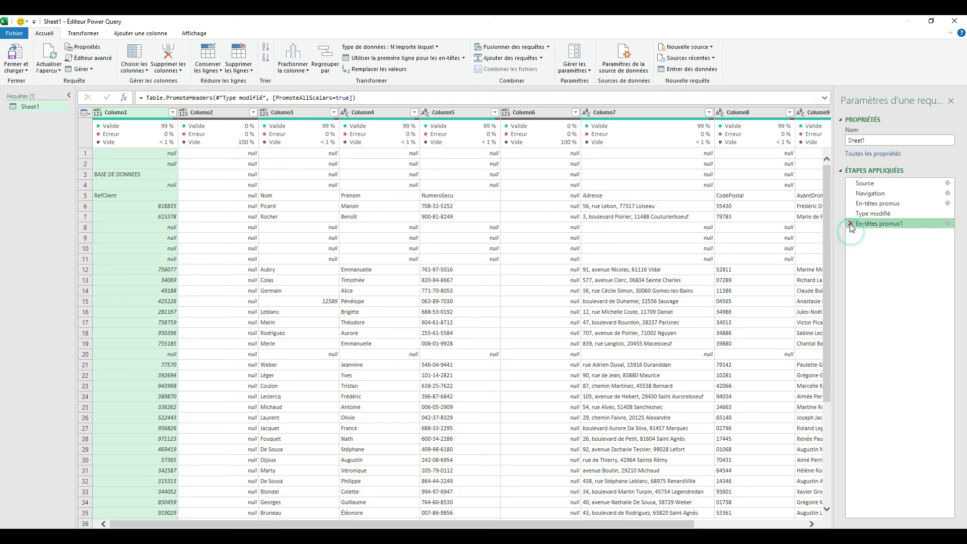
left_click(851, 223)
left_click(851, 214)
left_click(850, 203)
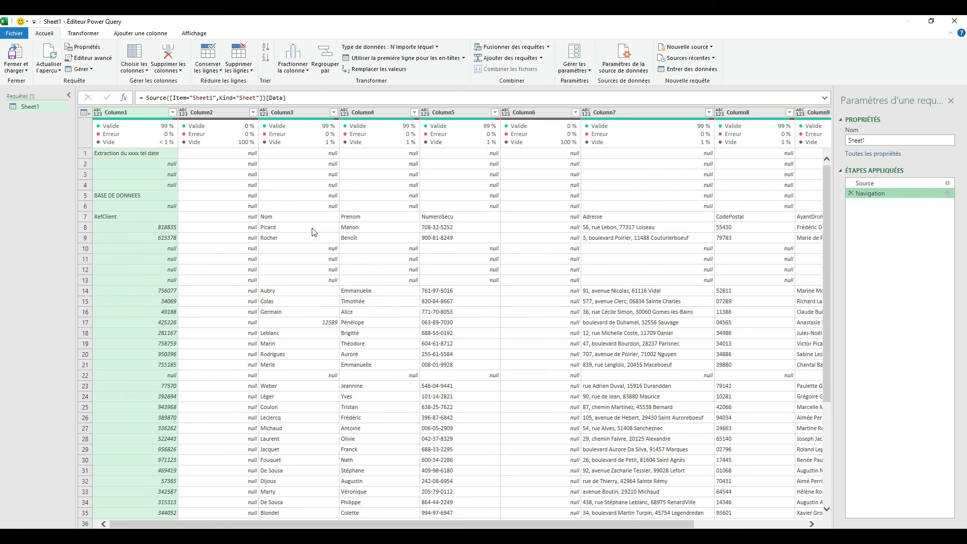
left_click(312, 227)
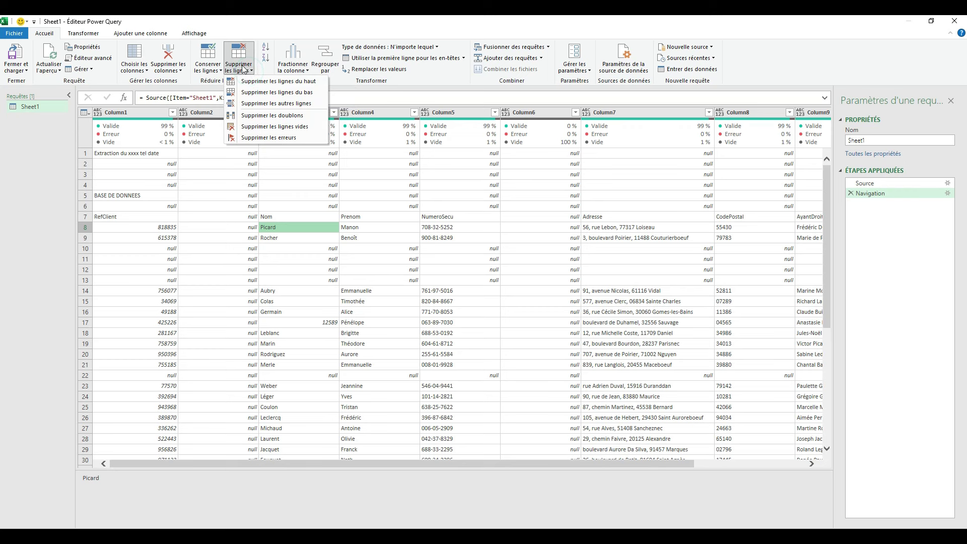
Step: Remove the top 6 rows so RefClient, Nom, Prenom appear in row 1
left_click(311, 82)
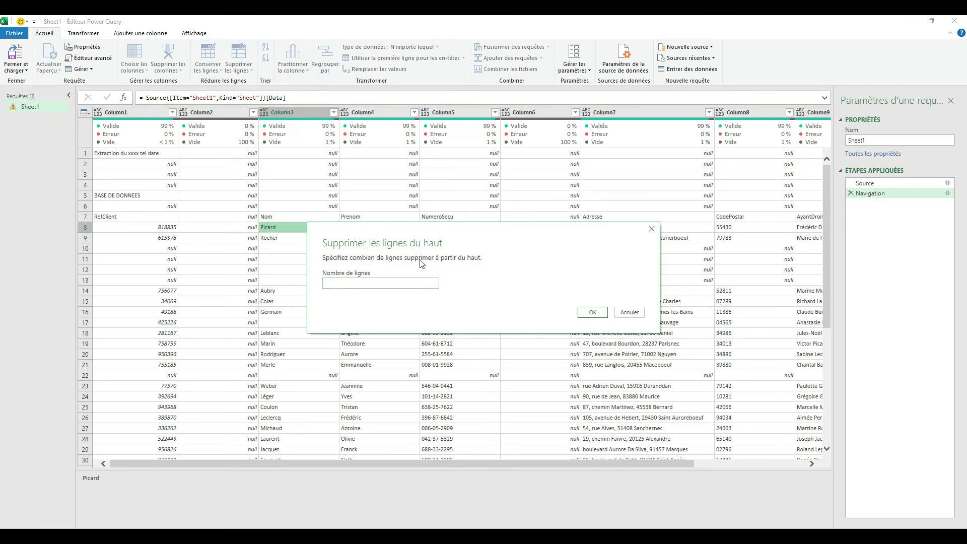
left_click(412, 282)
left_click(592, 312)
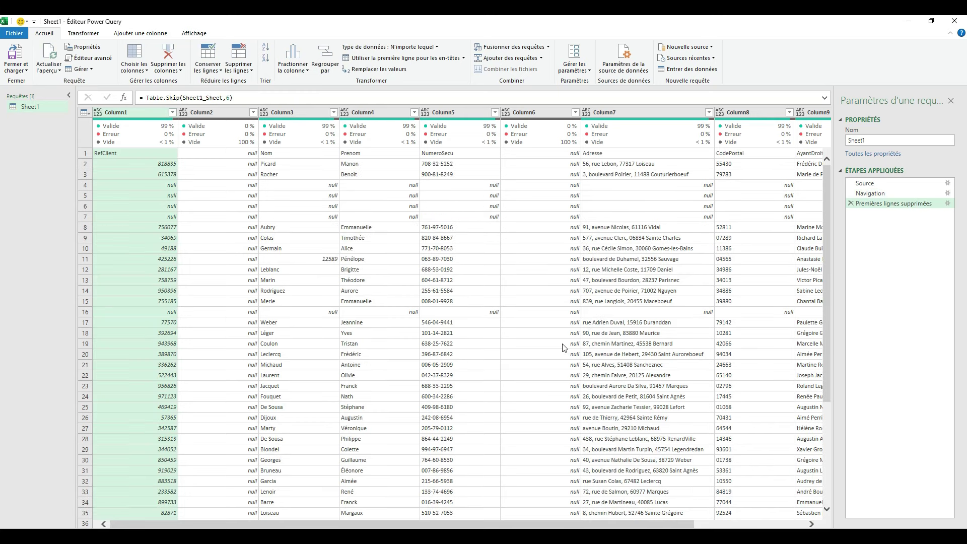
left_click(82, 152)
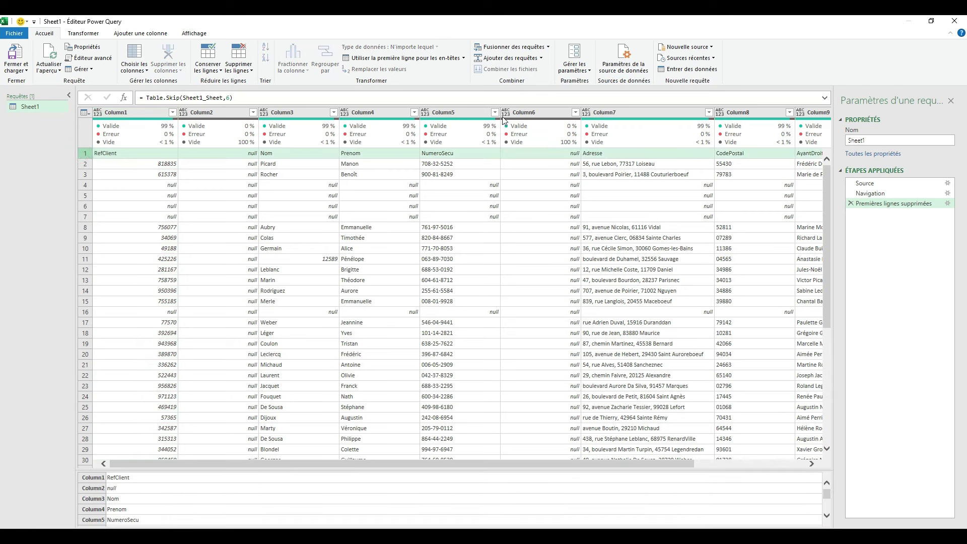
Step: Promote row 1 to headers (RefClient, Nom, Prenom, NumeroSecu, Adresse) and check Column6's nulls
left_click(386, 58)
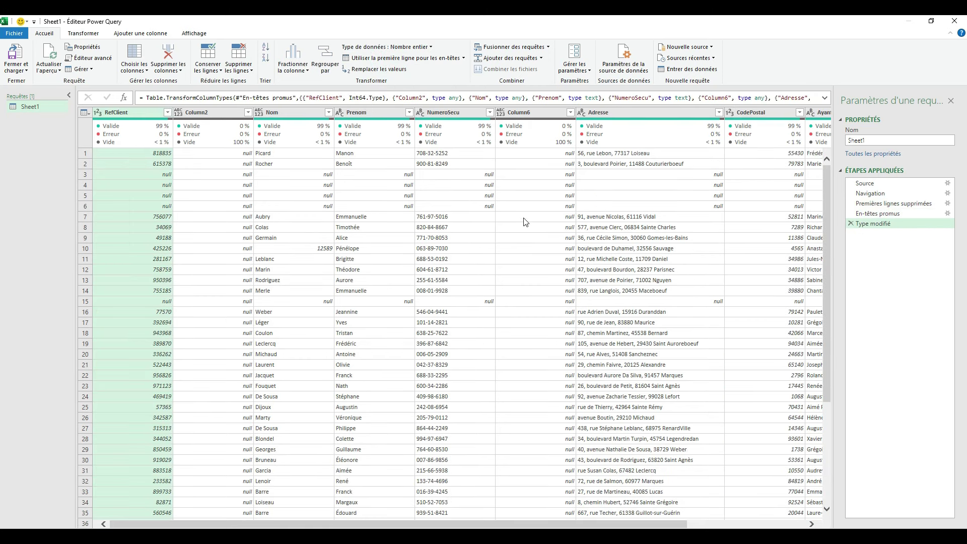
left_click(526, 222)
left_click(537, 325)
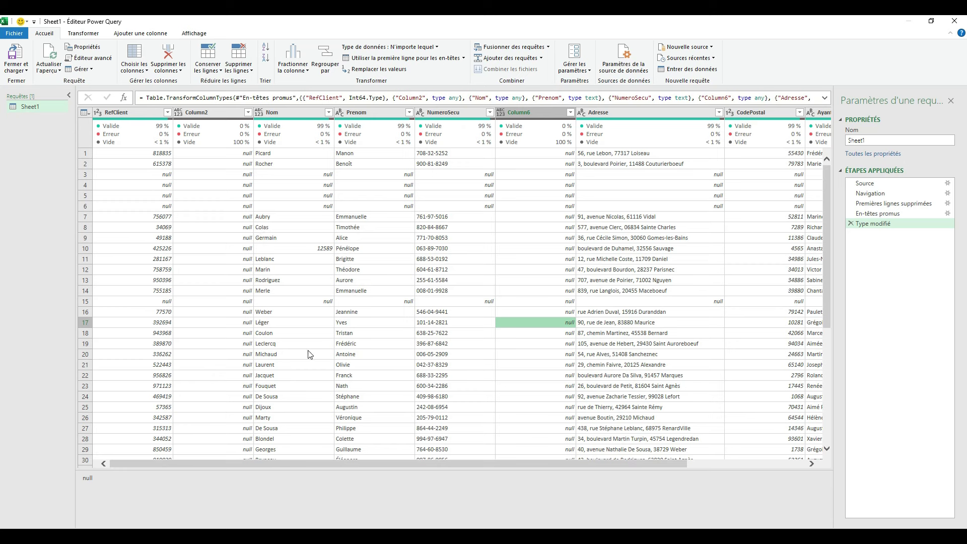
Step: Select the empty Column2 and Column6 together for removal
left_click(211, 116)
left_click(542, 115, "ctrl")
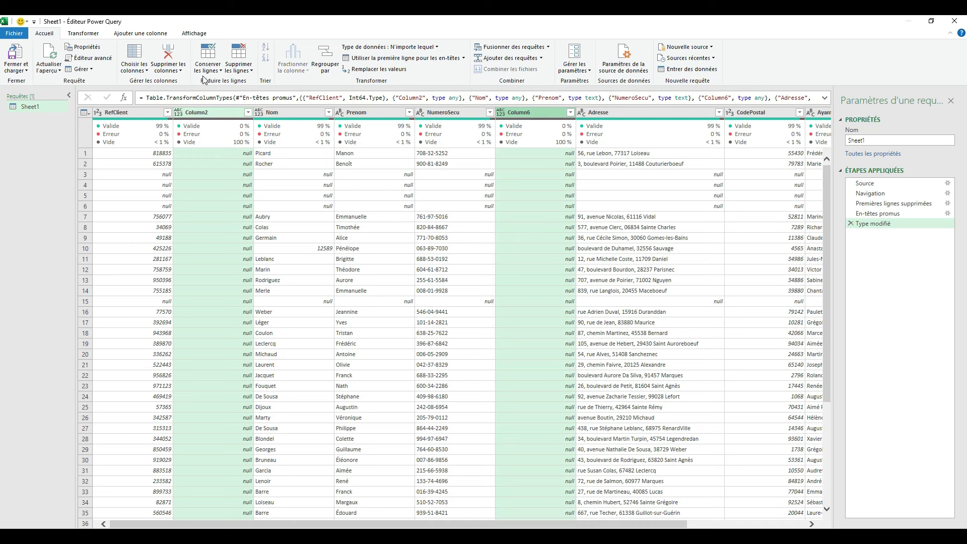
left_click(177, 70)
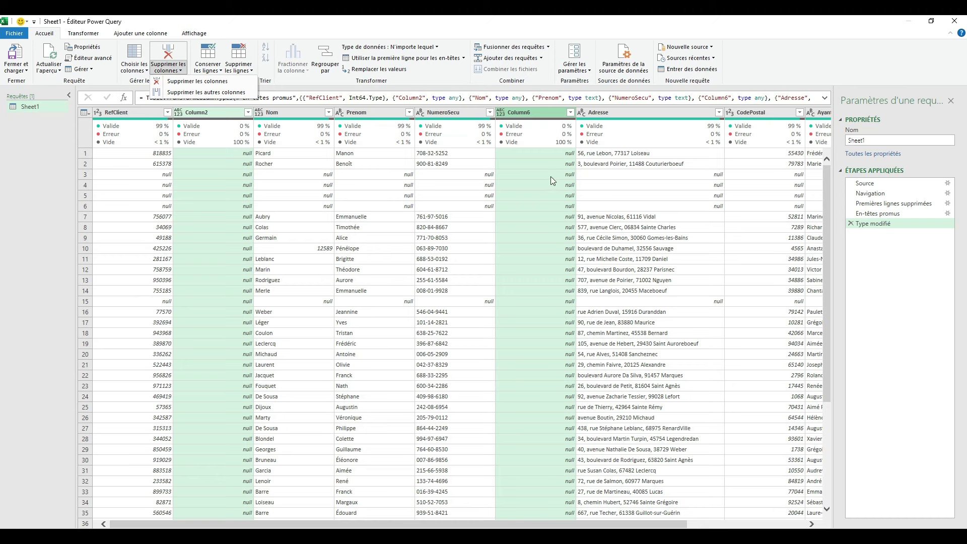
Step: Remove the empty Column2 and Column6, leaving columns RefClient through Sexe
left_click(198, 81)
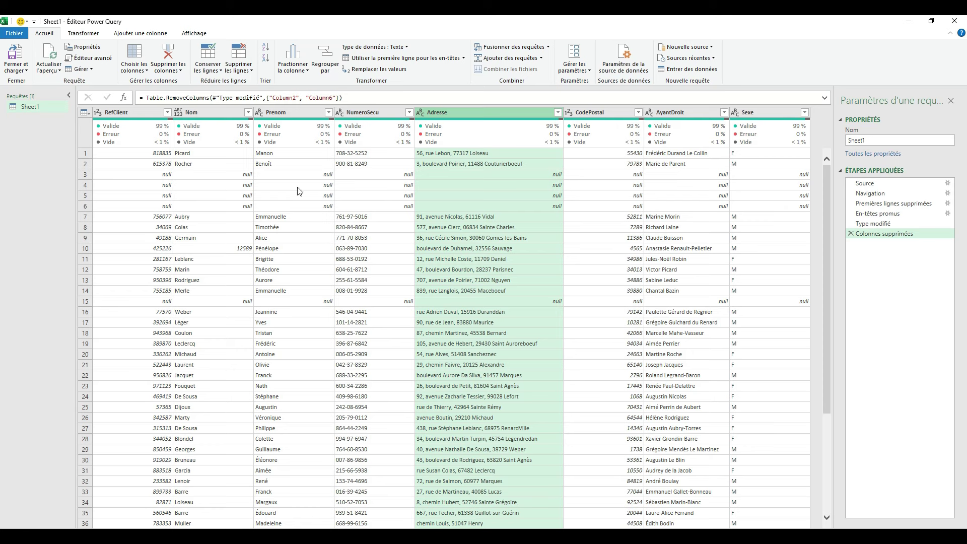
left_click(318, 216)
left_click(247, 70)
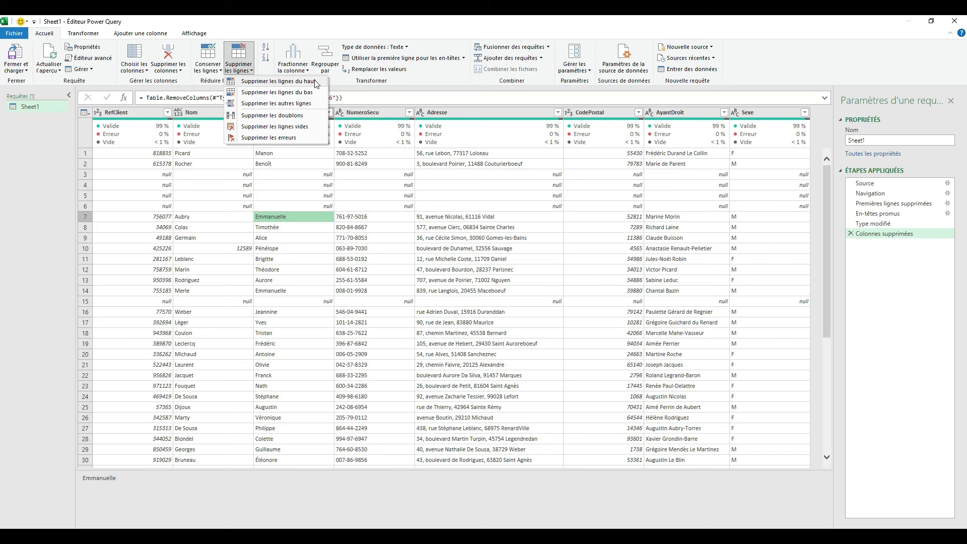
Step: Remove all fully blank rows, then check the numeric 12589 entry in Nom
left_click(300, 129)
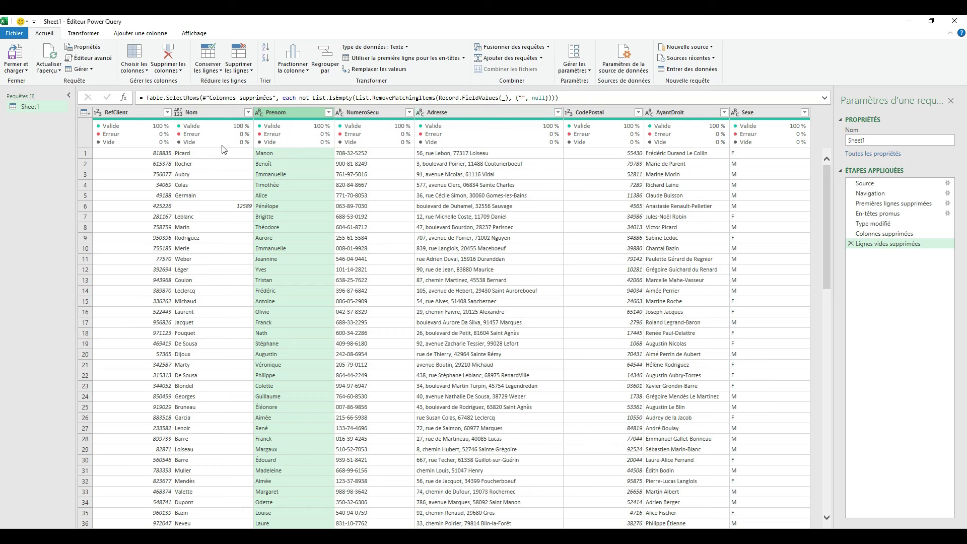
left_click(230, 208)
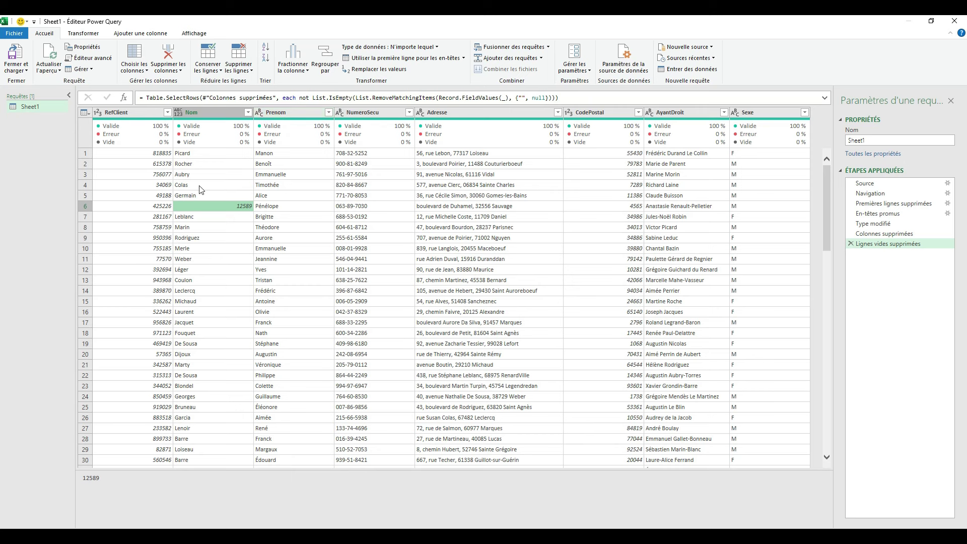
Step: Change the Nom column's data type to Texte so 12589 becomes a text value
left_click(179, 114)
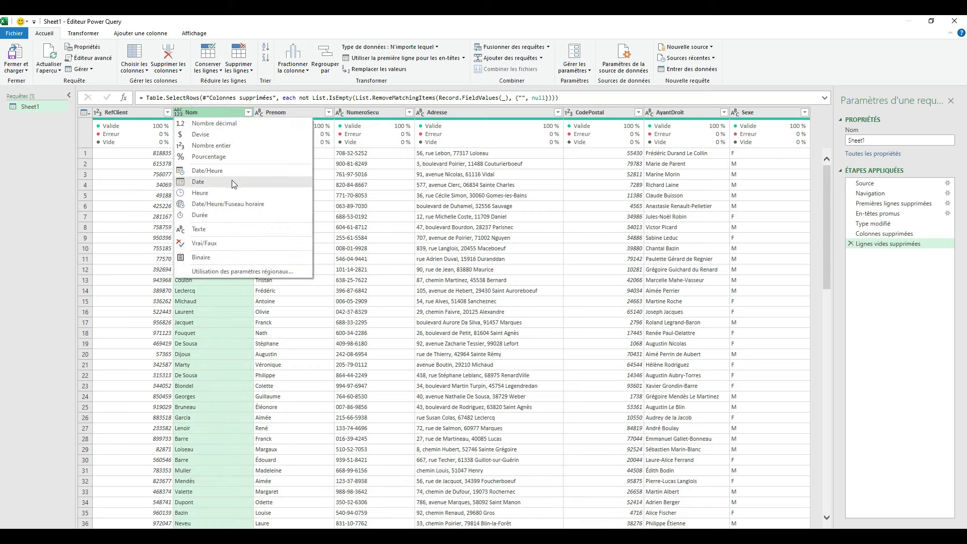
left_click(205, 231)
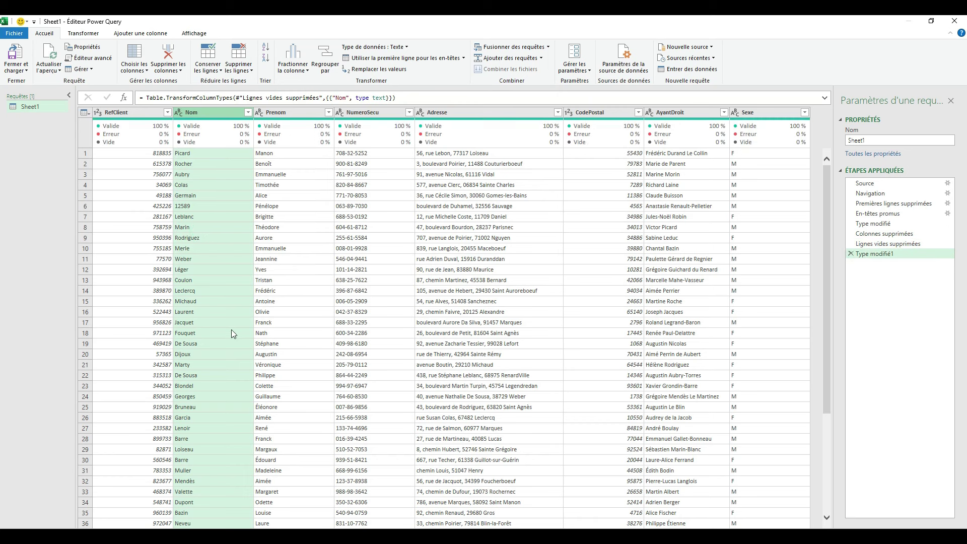
left_click(232, 270)
left_click(196, 207)
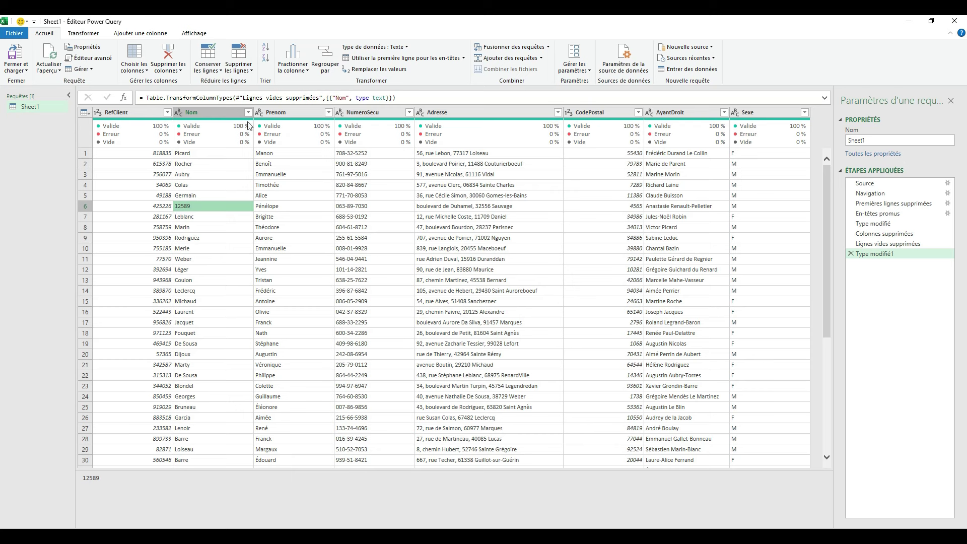
left_click(84, 34)
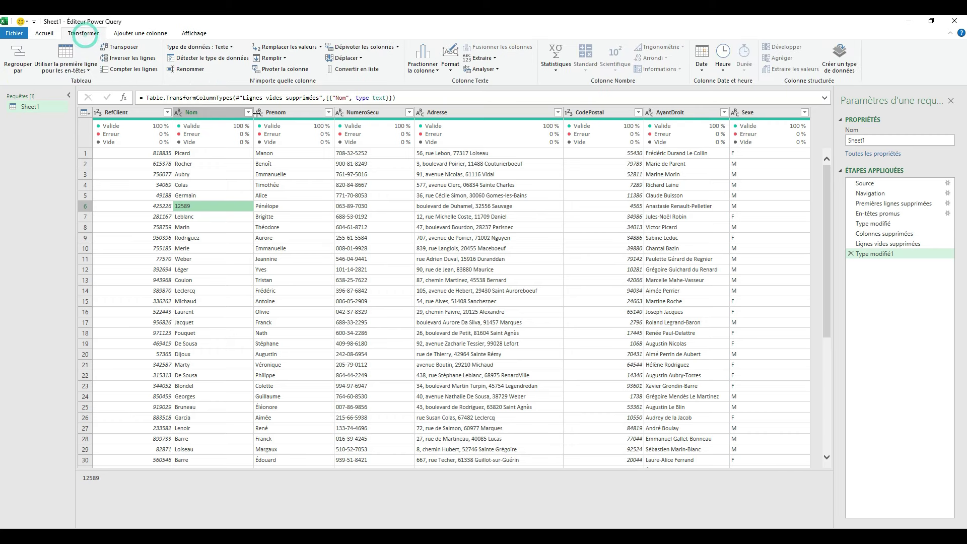
Step: Replace the value Manon with TEST in the Prenom column
left_click(320, 47)
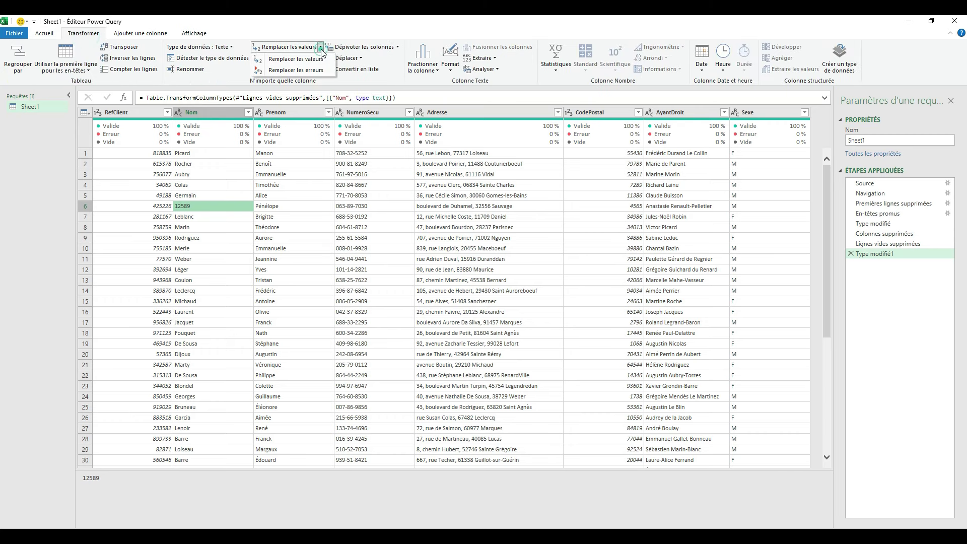
left_click(323, 75)
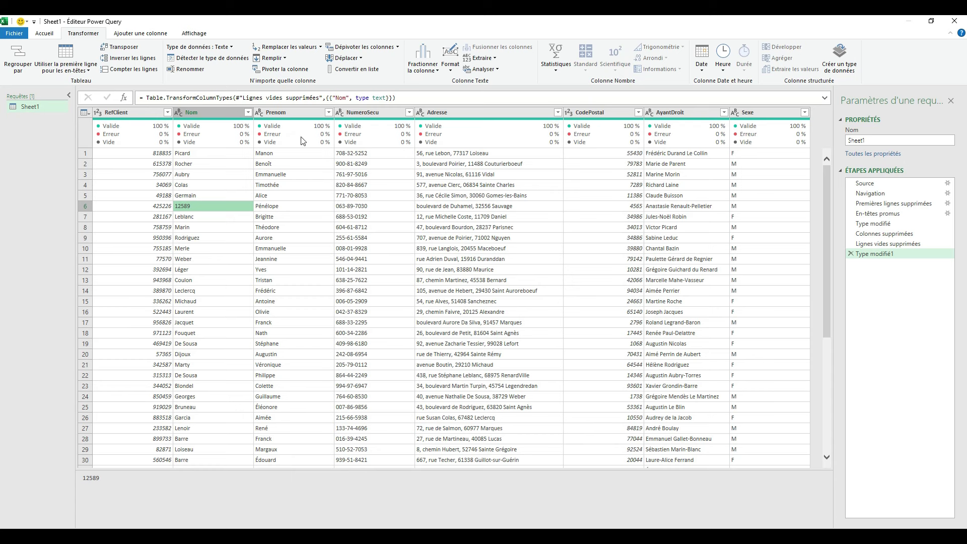
left_click(291, 114)
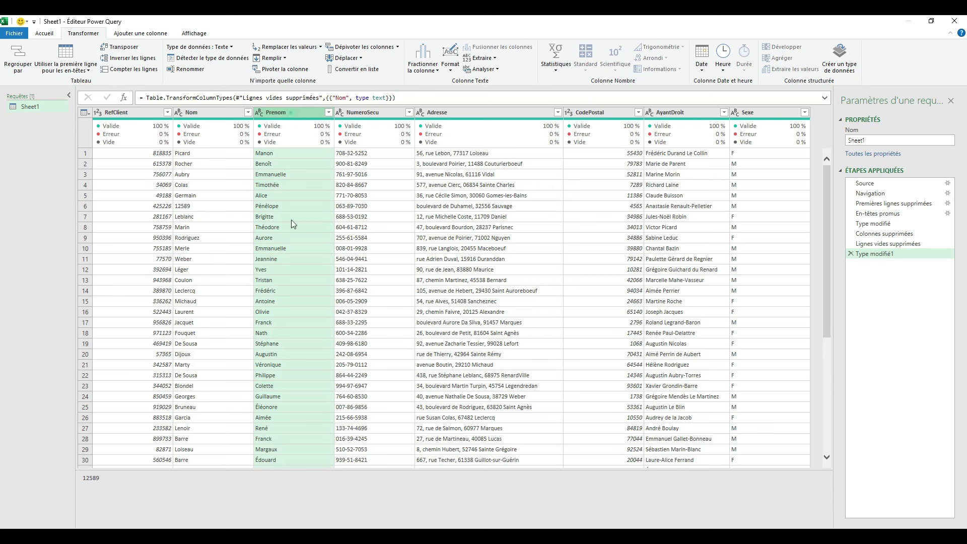
left_click(295, 49)
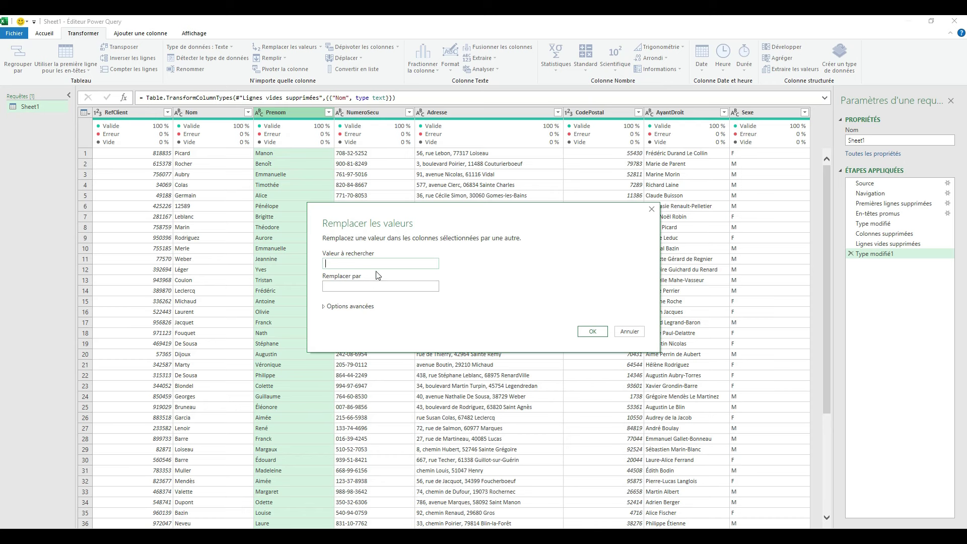
type("M")
left_click(354, 283)
key("Caps_Lock")
type("ST")
key("Caps_Lock")
left_click(594, 331)
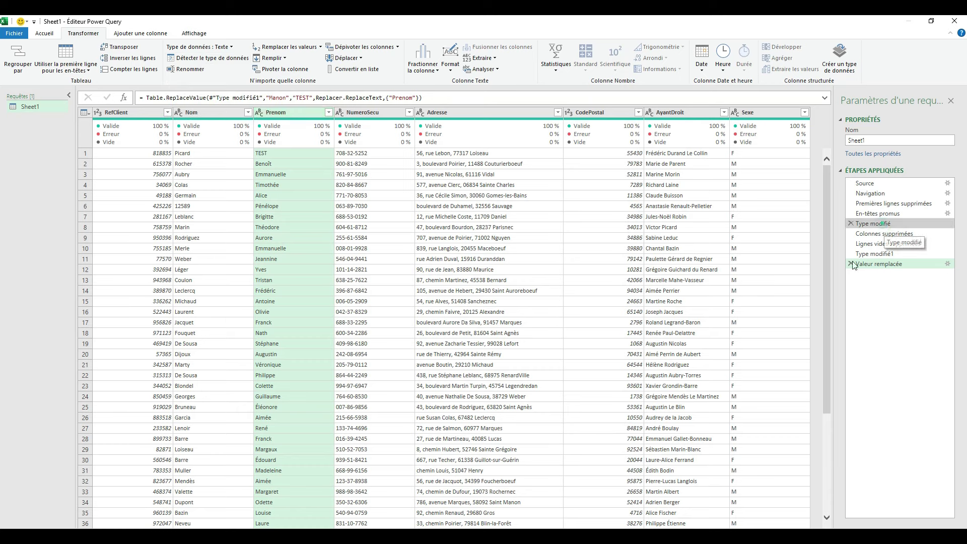
left_click(873, 224)
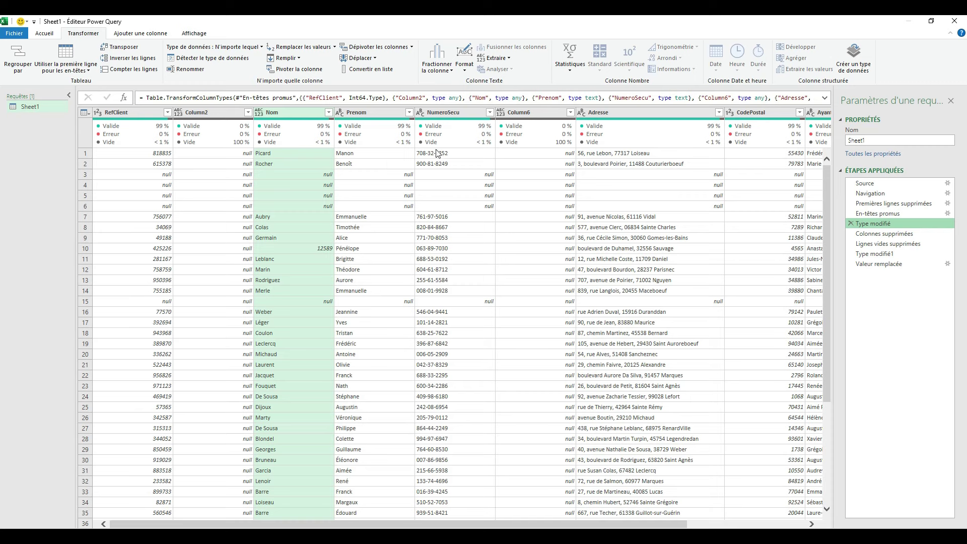
left_click(351, 216)
key("ctrl+a")
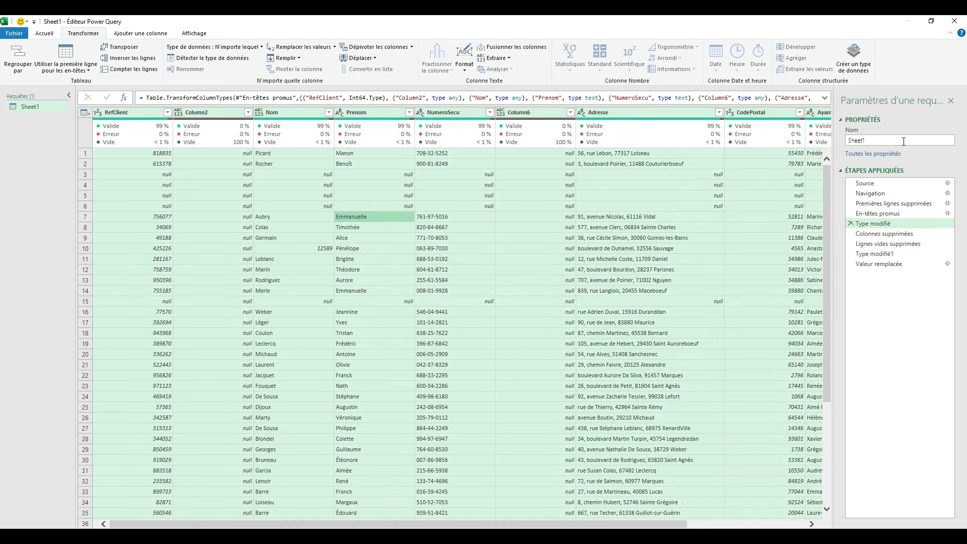
left_click(227, 60)
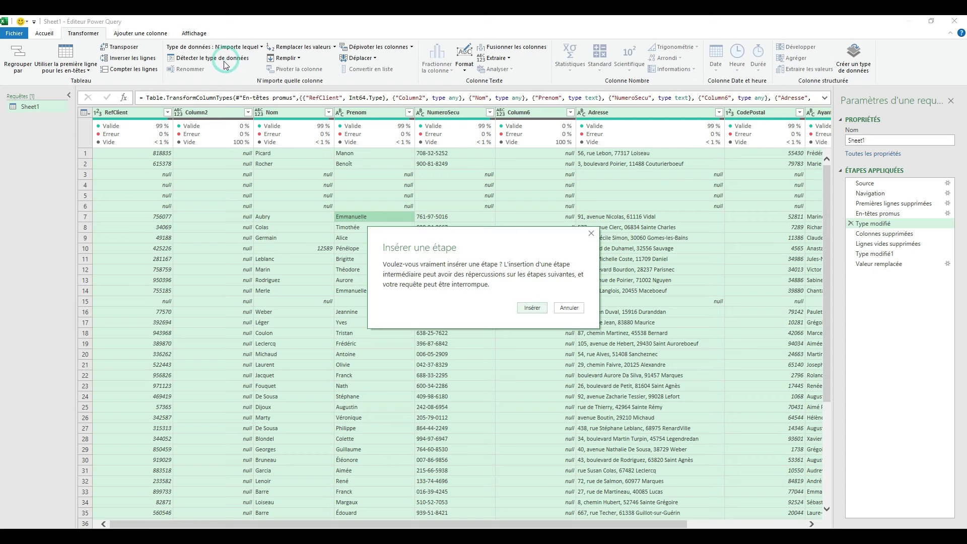
key("Escape")
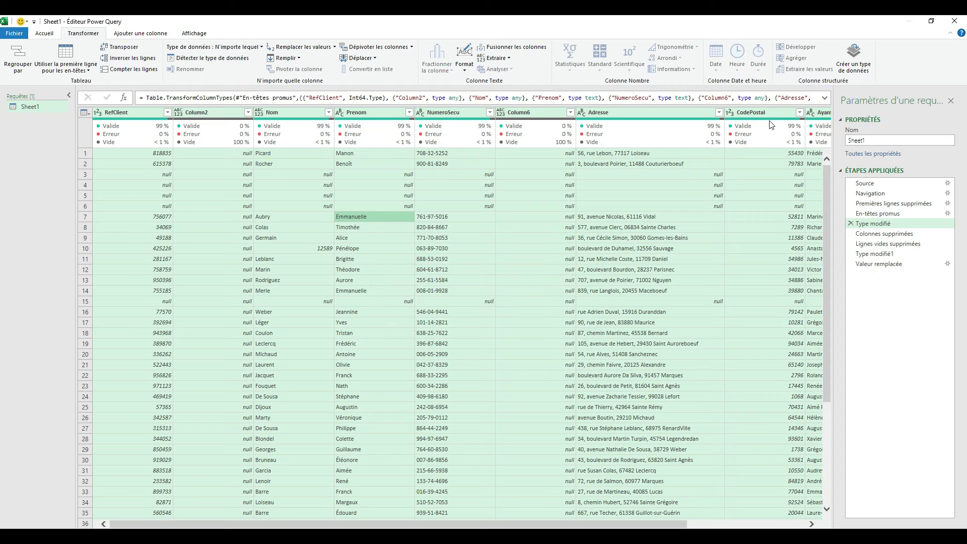
left_click(538, 228)
left_click(879, 264)
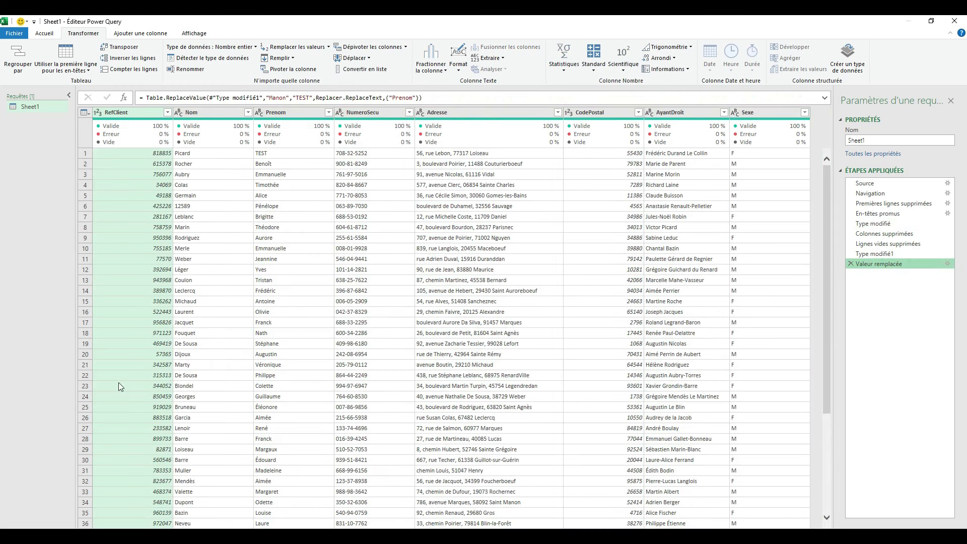
Step: Split AyantDroit by the Espace delimiter with Guillemet set to Aucun
left_click(45, 33)
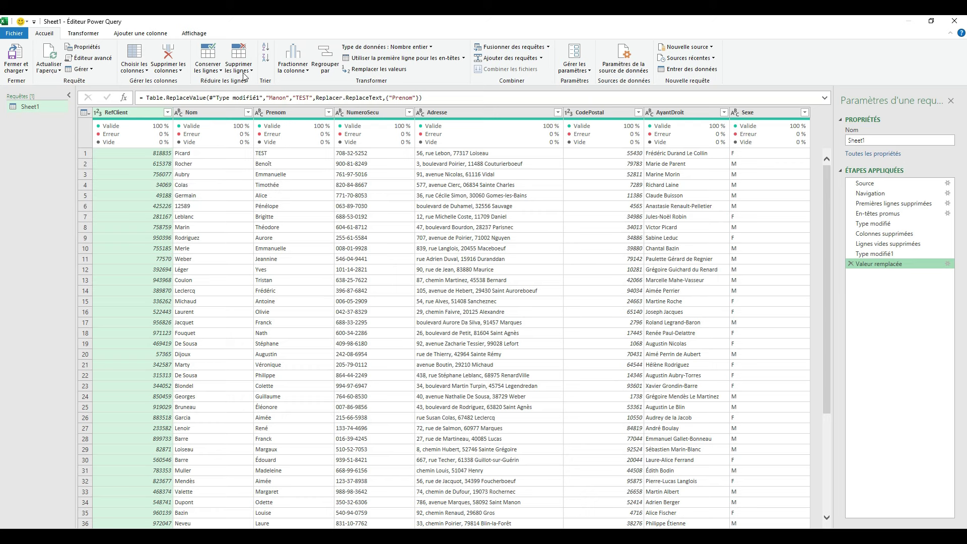
left_click(292, 59)
left_click(211, 223)
left_click(478, 180)
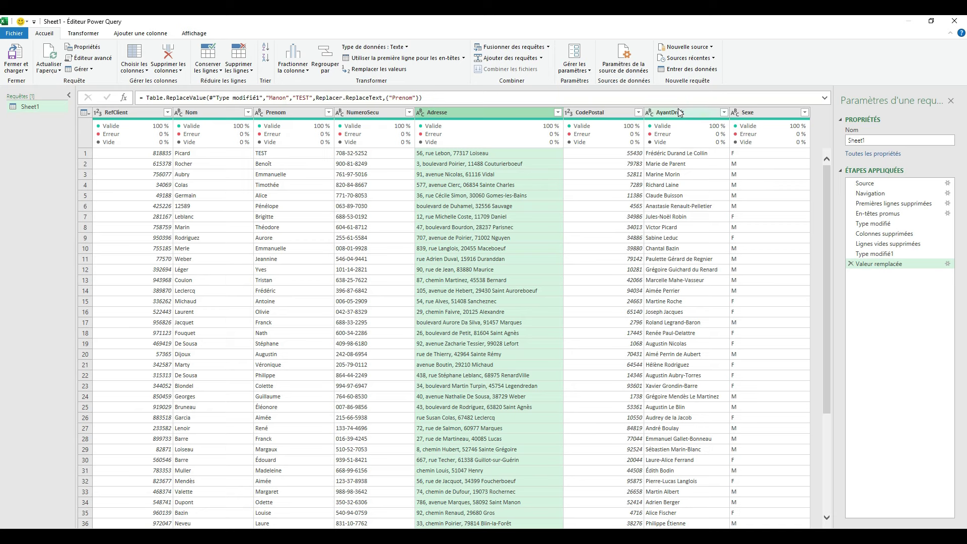
left_click(679, 112)
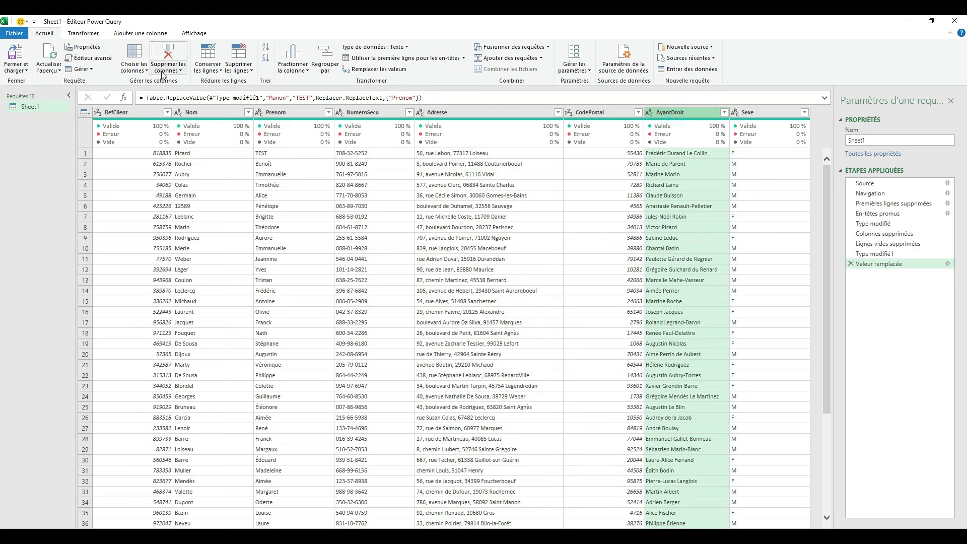
left_click(293, 62)
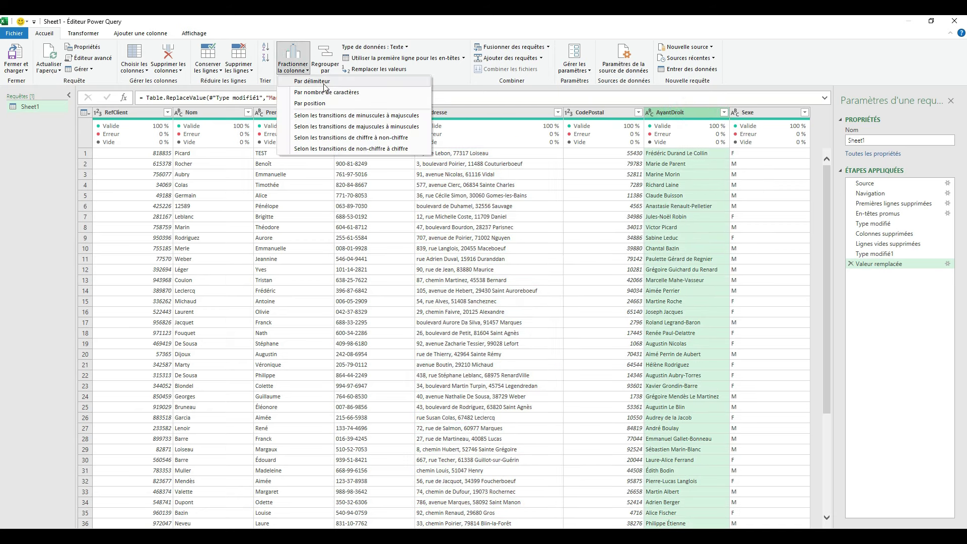
left_click(312, 81)
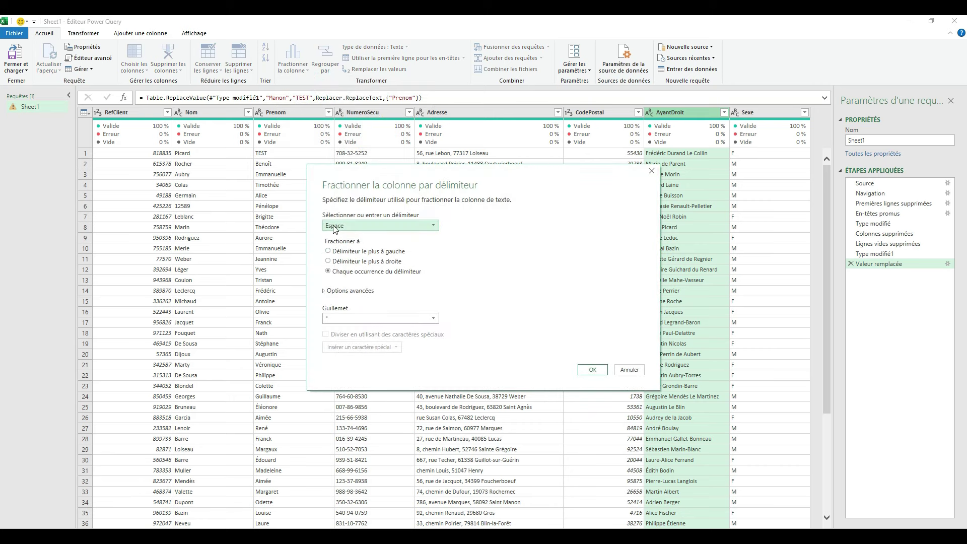
left_click(357, 317)
left_click(348, 328)
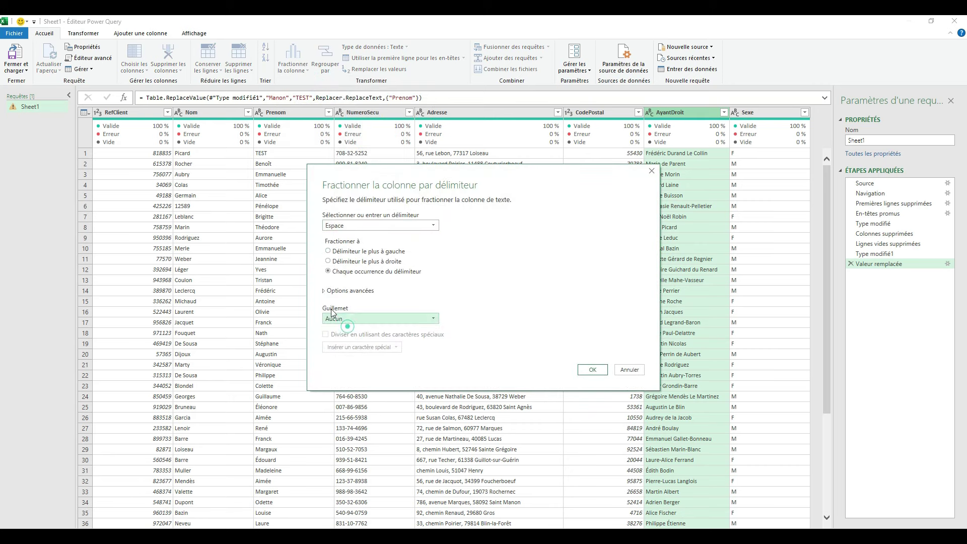
left_click(592, 369)
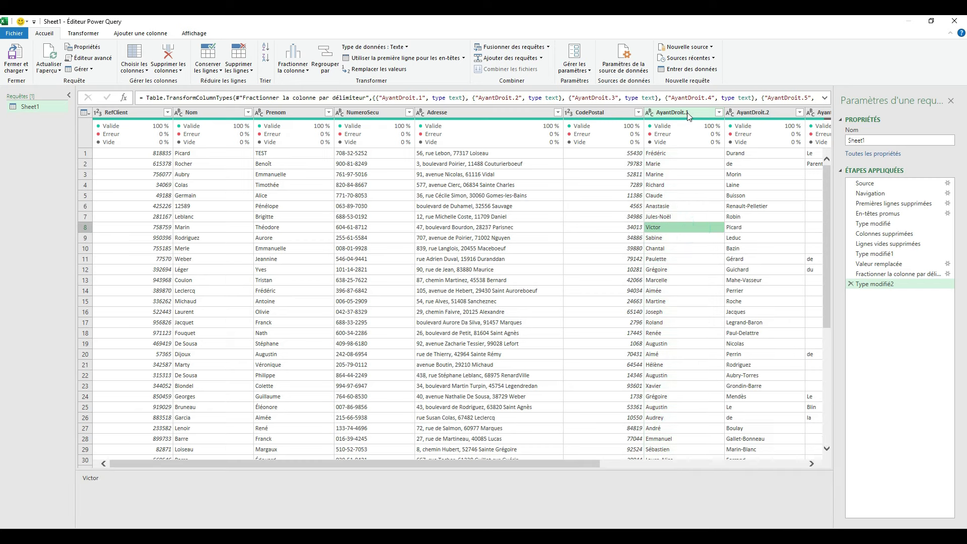
Step: Merge AyantDroit.1 and AyantDroit.2 with a space separator into a column named Fusionné
left_click(758, 114, "ctrl")
right_click(758, 115)
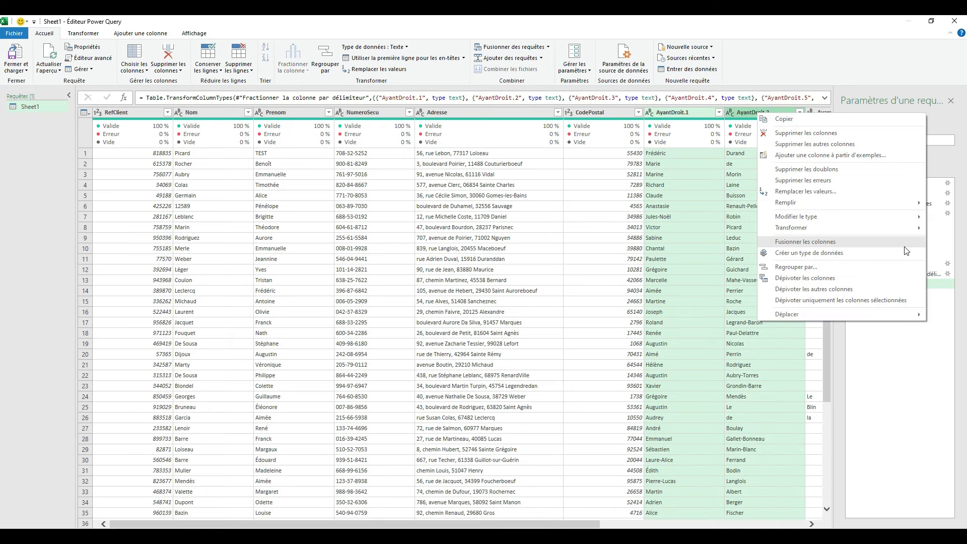
left_click(829, 244)
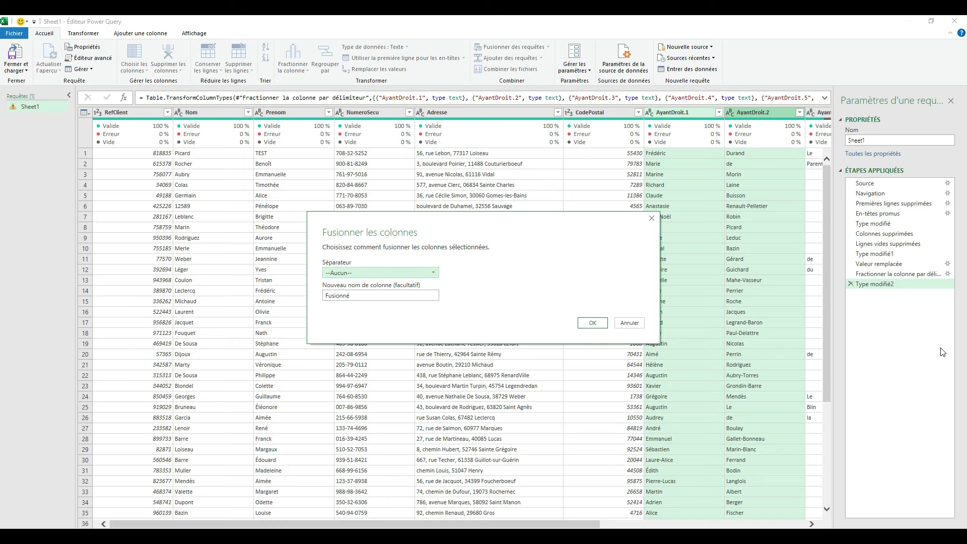
left_click(346, 272)
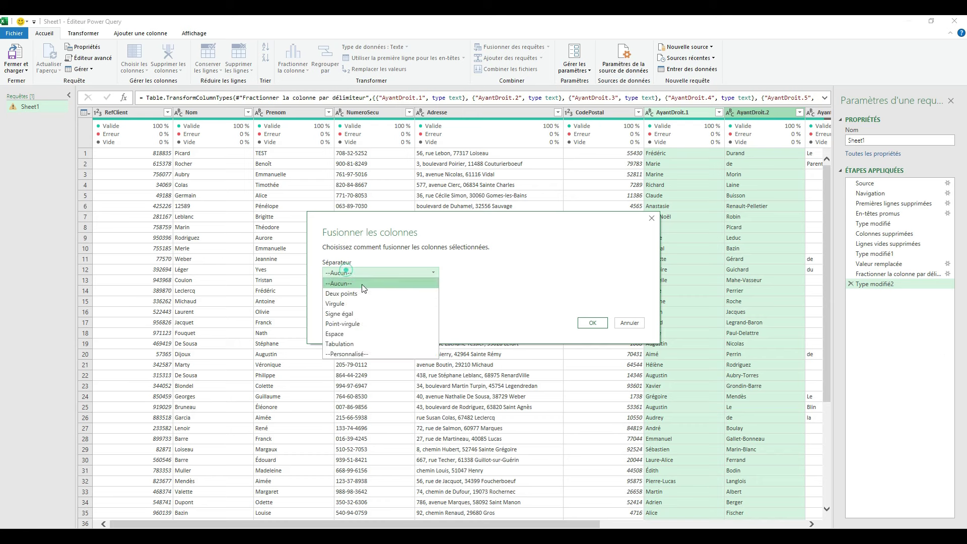
left_click(342, 334)
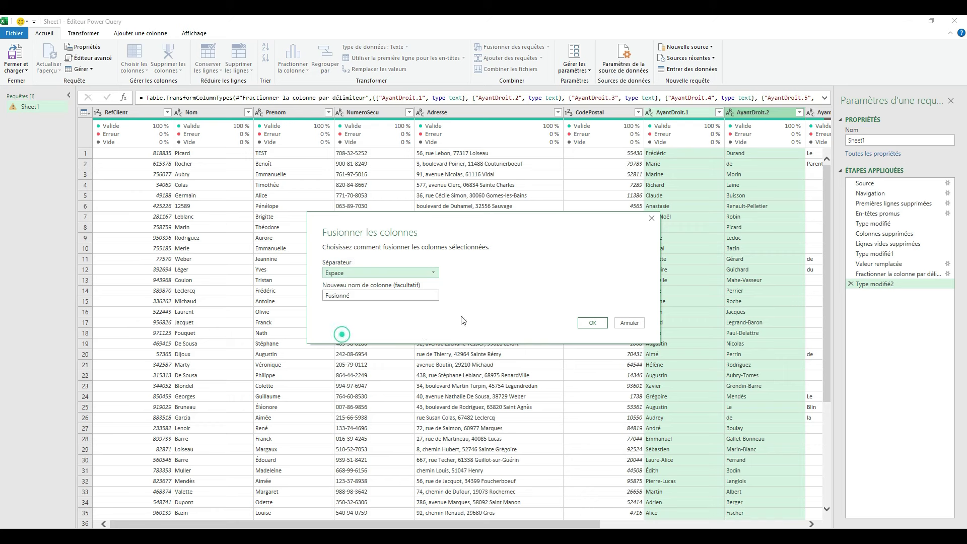
left_click(592, 323)
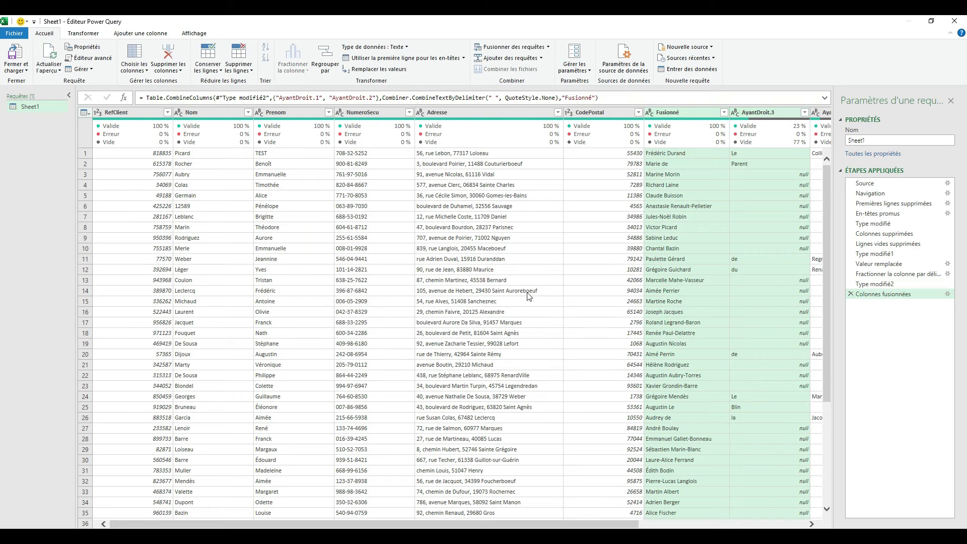
mouse_move(898, 274)
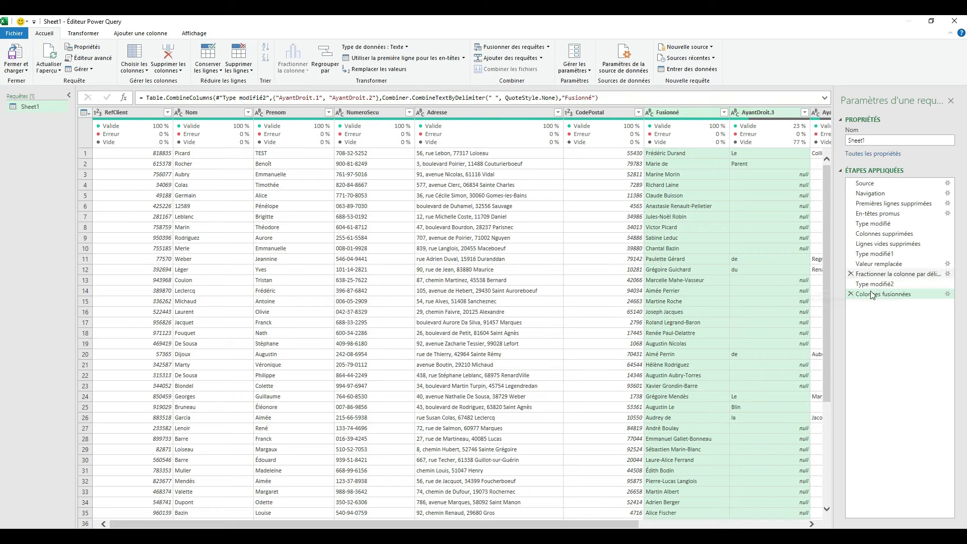
left_click(374, 238)
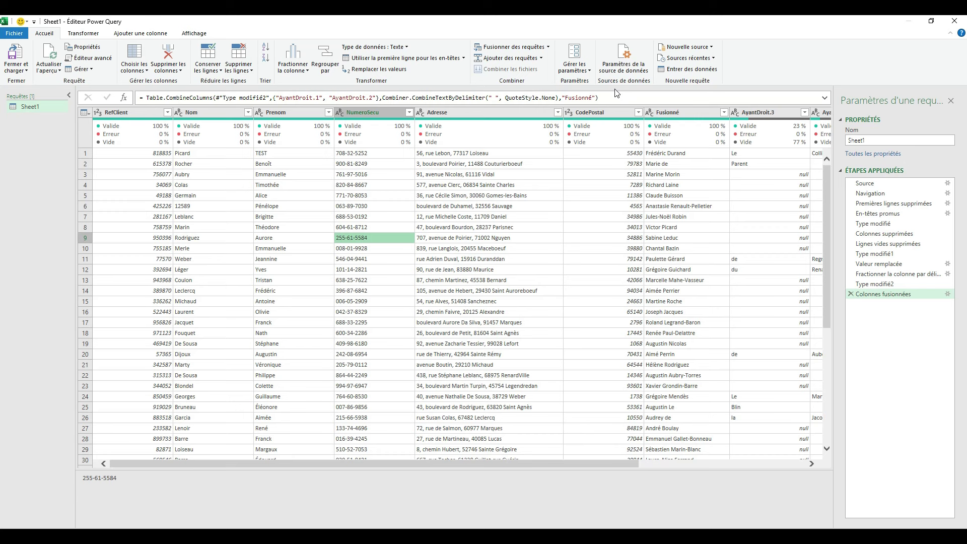
Step: Delete the Colonnes fusionnées, Type modifié2 and Fractionner la colonne applied steps
left_click(501, 269)
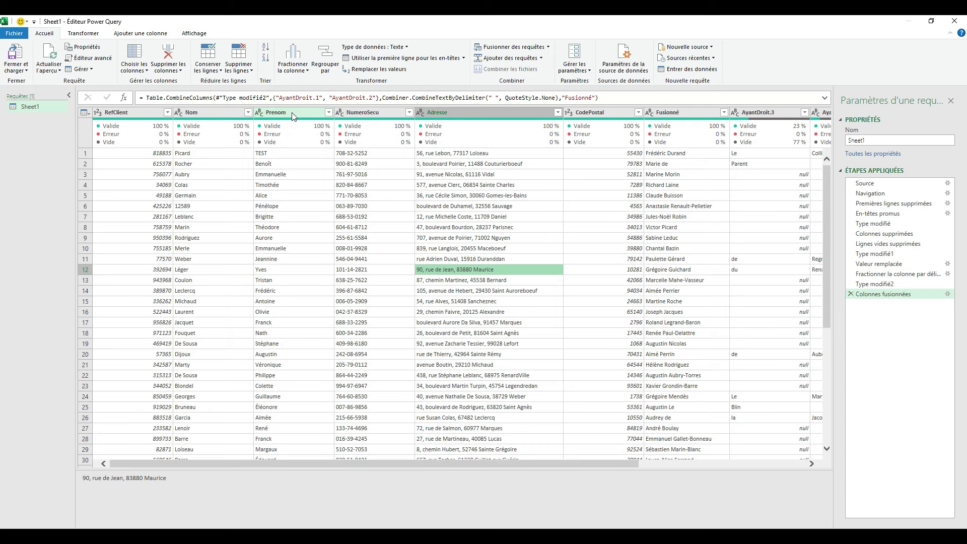
left_click(850, 294)
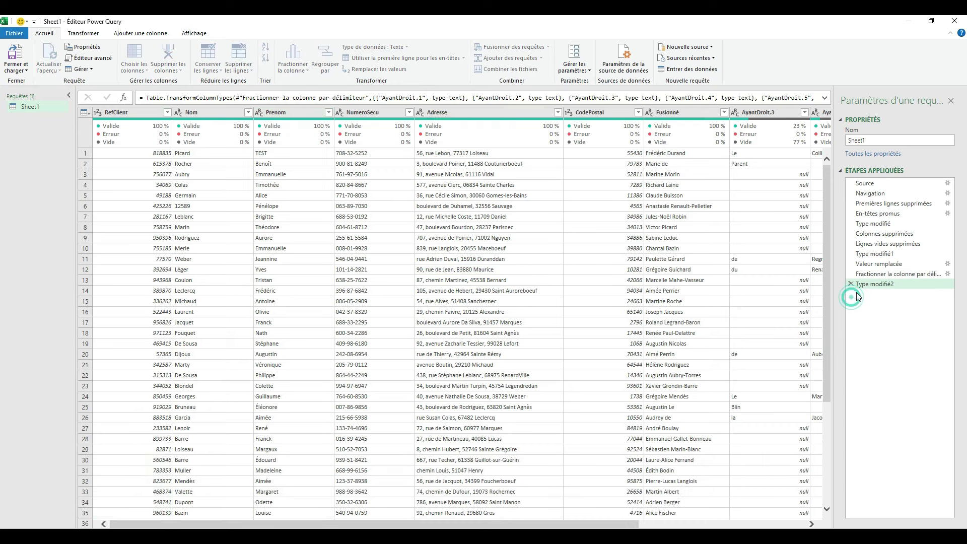
left_click(851, 284)
left_click(852, 274)
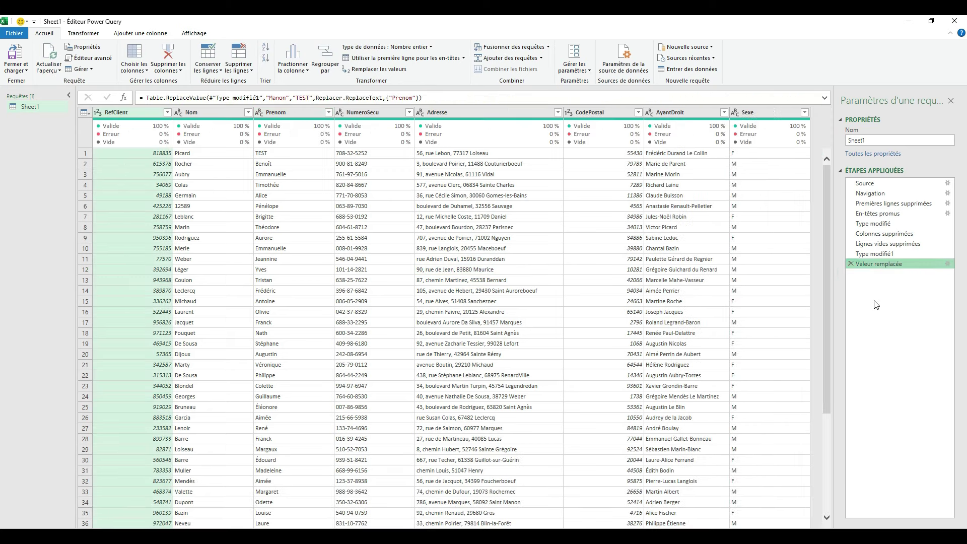
Step: Delete the Valeur remplacée step and remove NumeroSecu, Adresse, CodePostal and AyantDroit columns
left_click(851, 264)
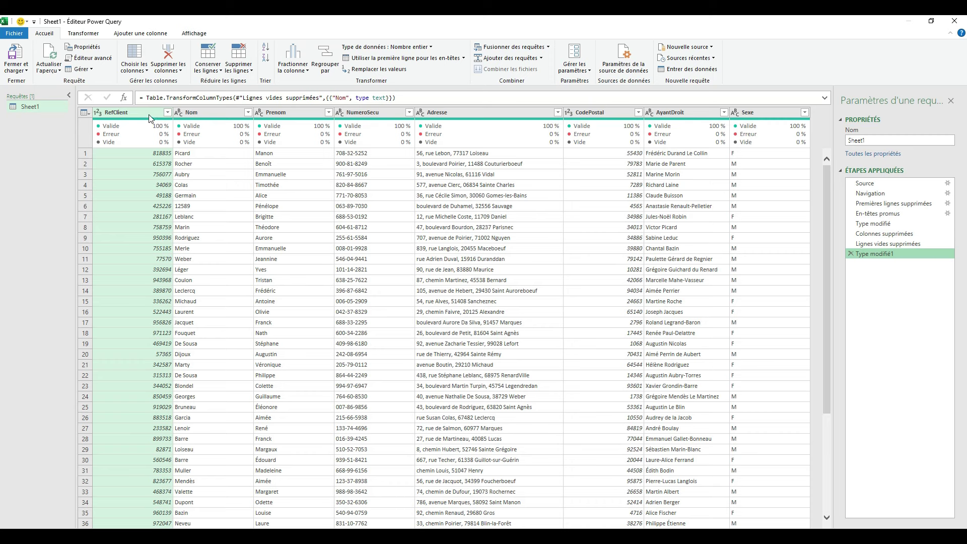
left_click(372, 114)
left_click(491, 112, "ctrl")
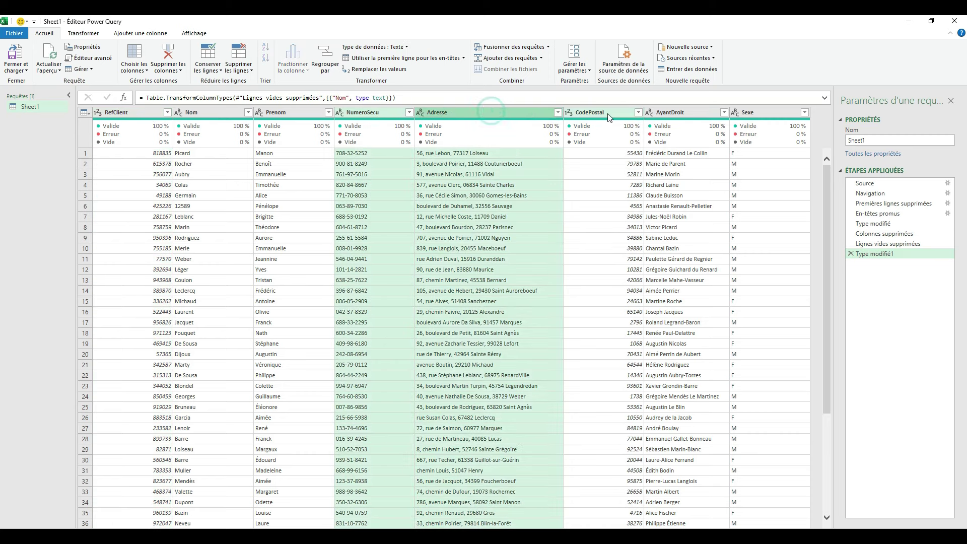
left_click(609, 114, "ctrl")
left_click(690, 111, "ctrl")
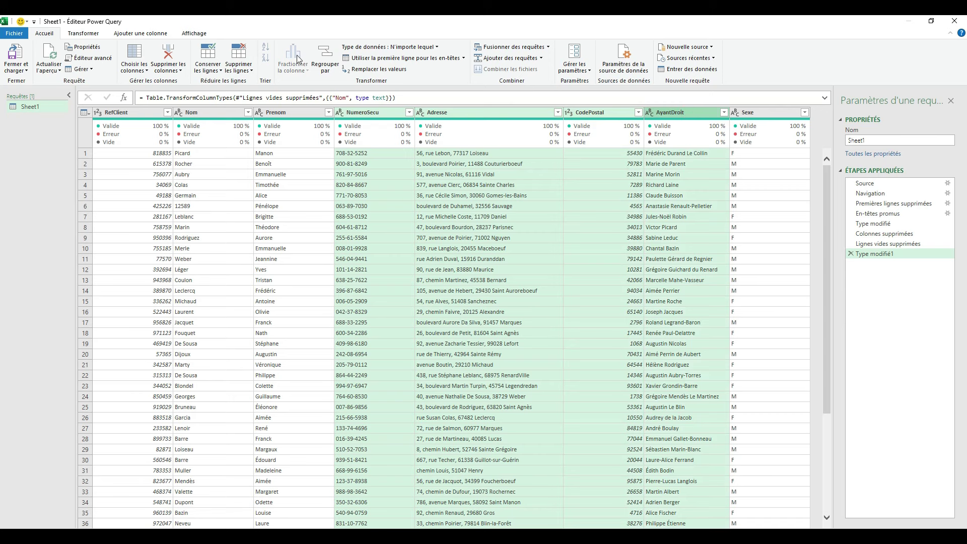
left_click(169, 52)
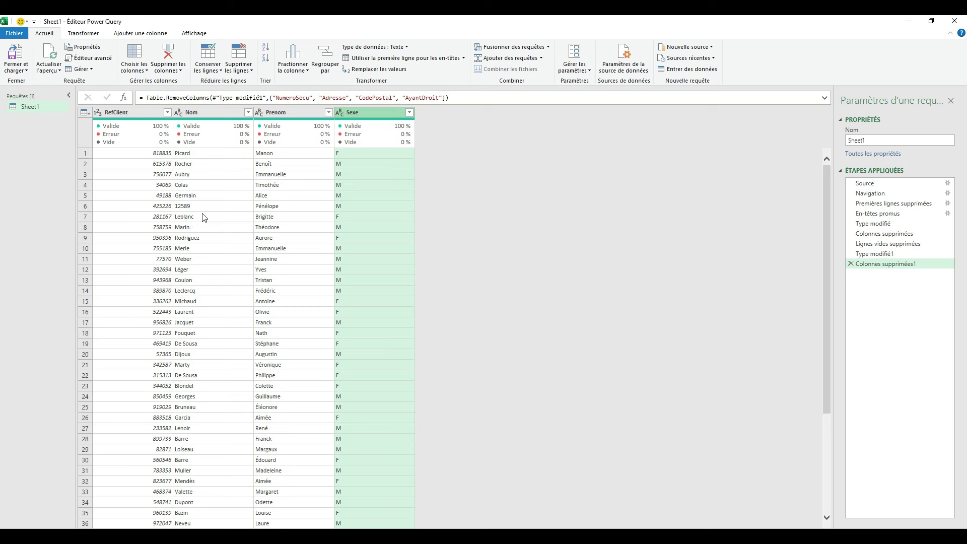
Step: Rename the Sheet1 query in the Requêtes pane to BDD_CLIENTS
right_click(31, 109)
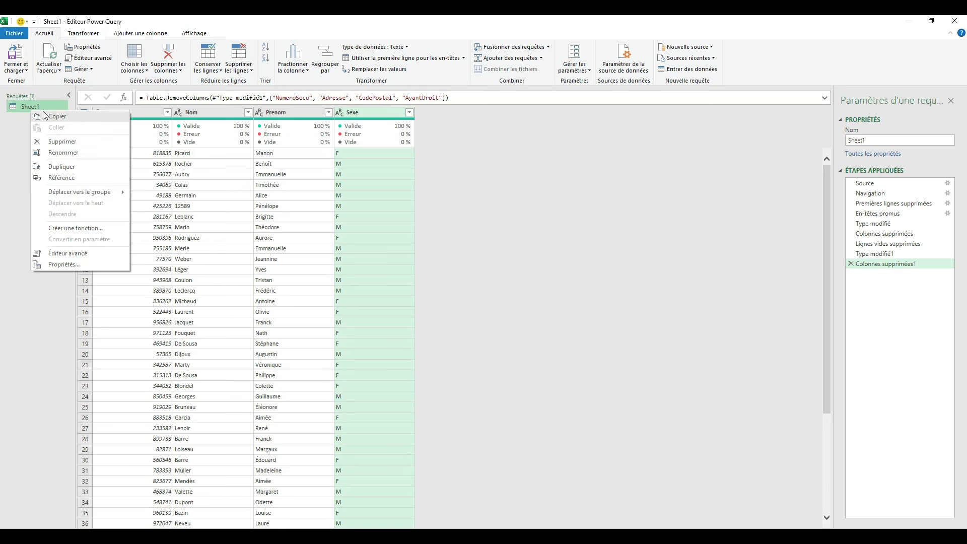
left_click(78, 160)
type("B")
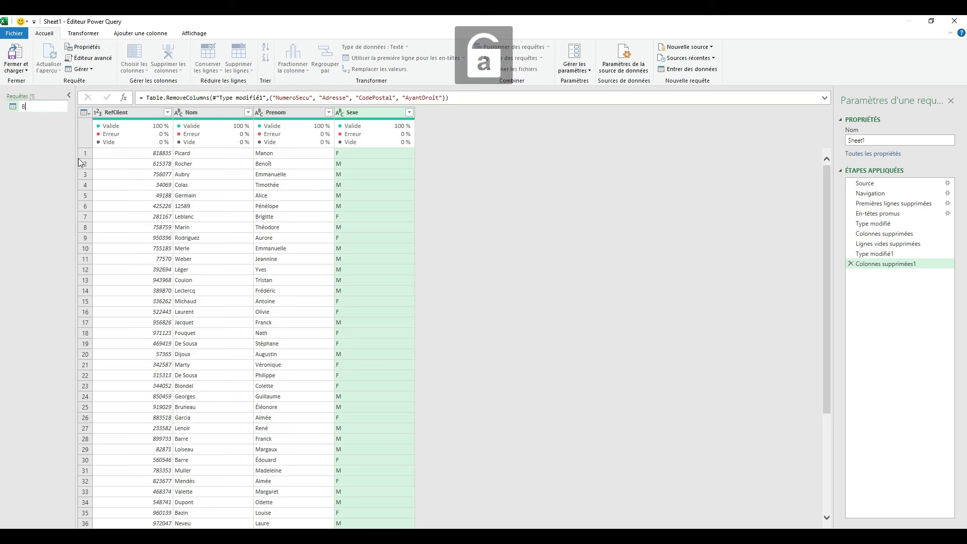
type("ase de données")
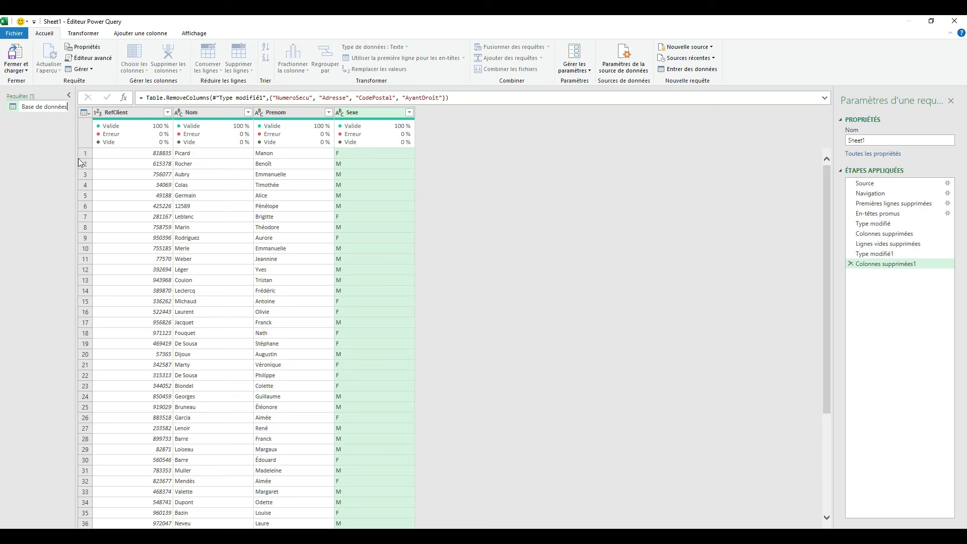
key("BackSpace")
key("BackSpace")
key("BackSpace")
key("Caps_Lock")
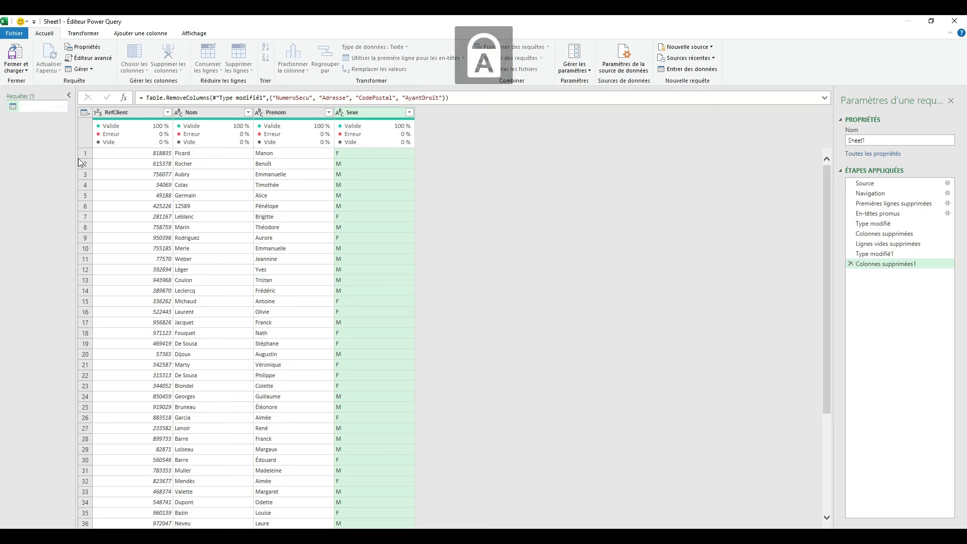
type("BDD")
key("Caps_Lock")
key("Caps_Lock")
type("IENTS")
key("Caps_Lock")
key("Return")
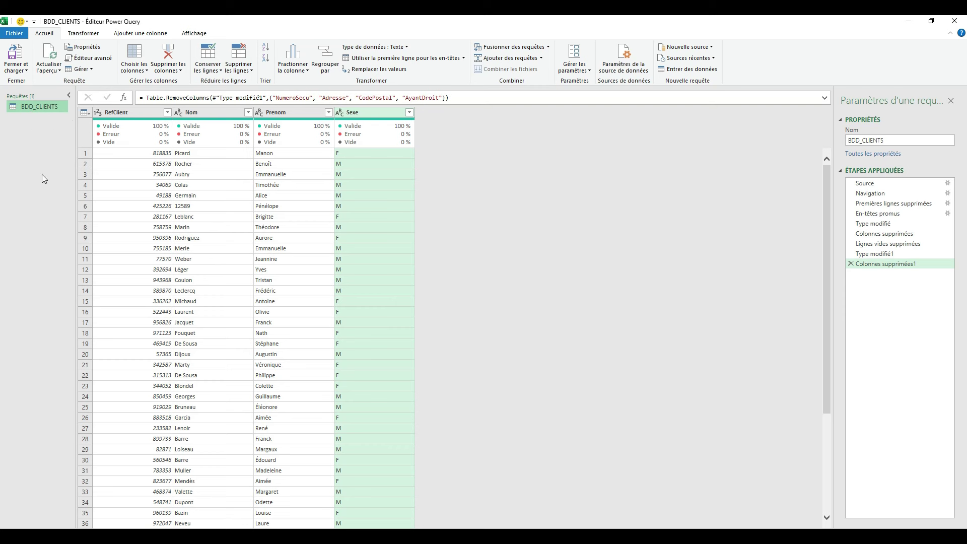
Step: Close and load the BDD_CLIENTS query as a table, then select a cell in it
left_click(16, 55)
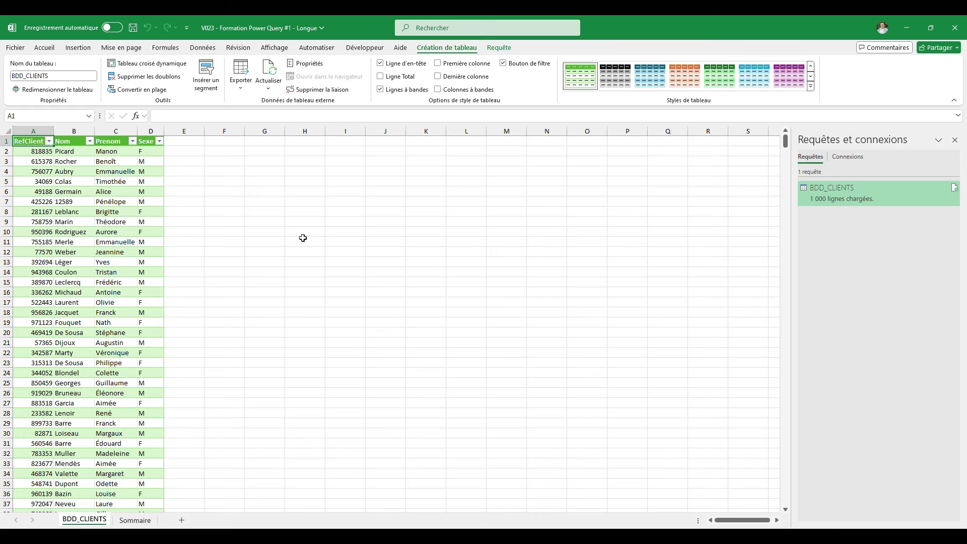
left_click(116, 207)
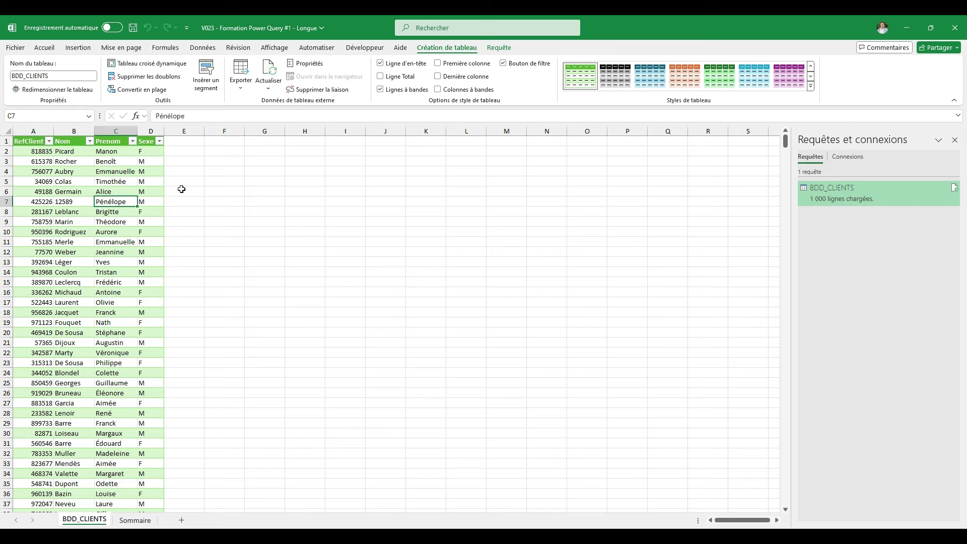
Step: Insert a PivotTable from BDD_CLIENTS at cell G2 on the existing sheet
left_click(92, 48)
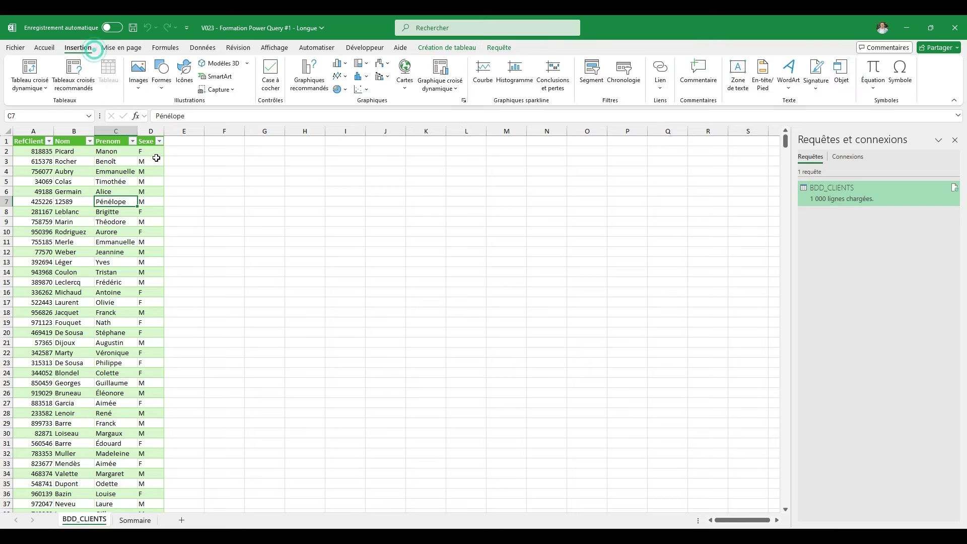
left_click(32, 64)
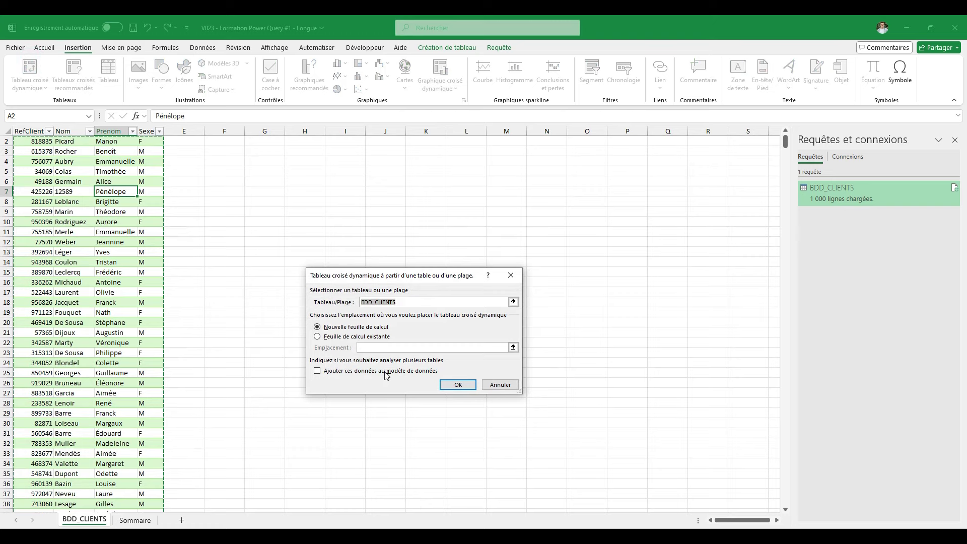
left_click(352, 336)
scroll(302, 196, "up", 1)
left_click(254, 152)
left_click(458, 384)
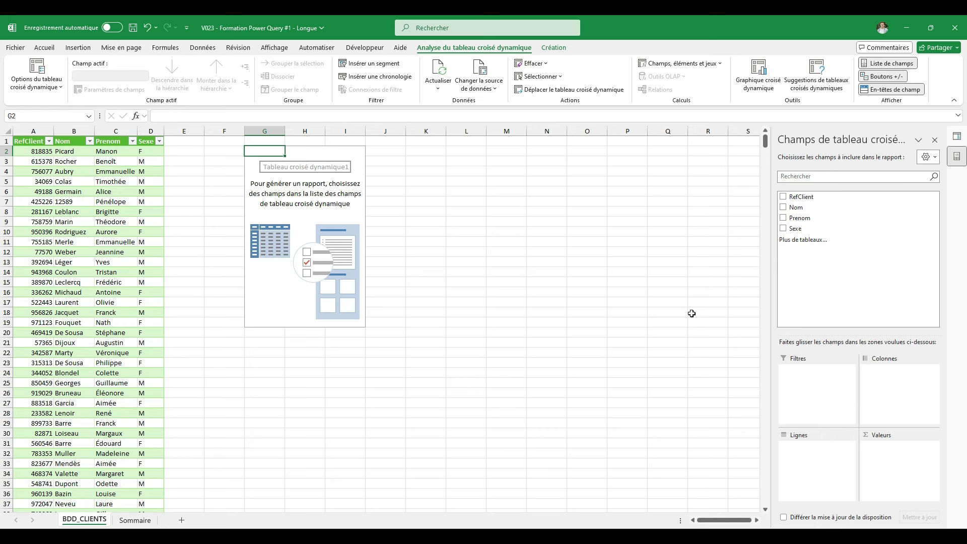
Step: Add Sexe to the pivot's values to count 518 F and 482 M
mouse_move(796, 228)
left_mouse_down()
mouse_move(864, 476)
mouse_move(840, 454)
mouse_move(848, 459)
left_mouse_up()
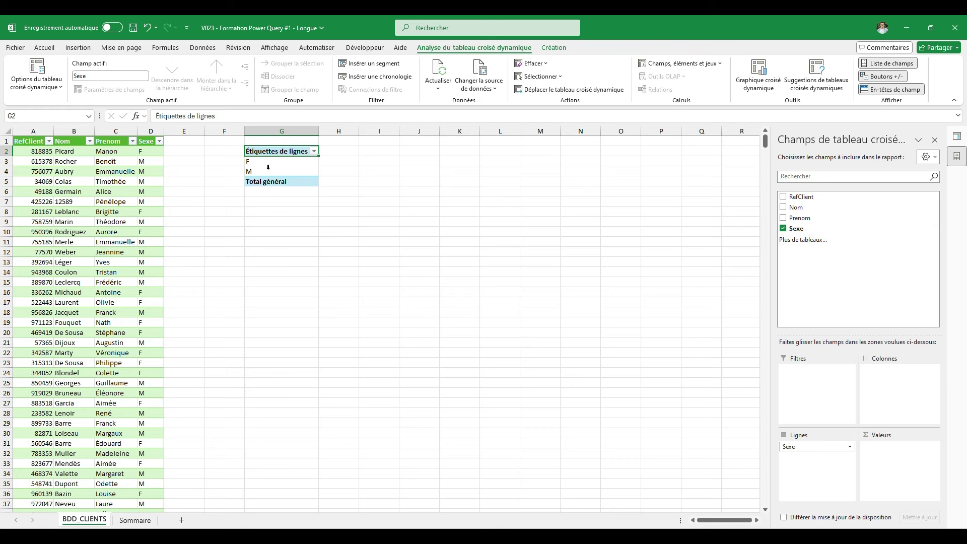
left_click_drag(800, 229, 882, 443)
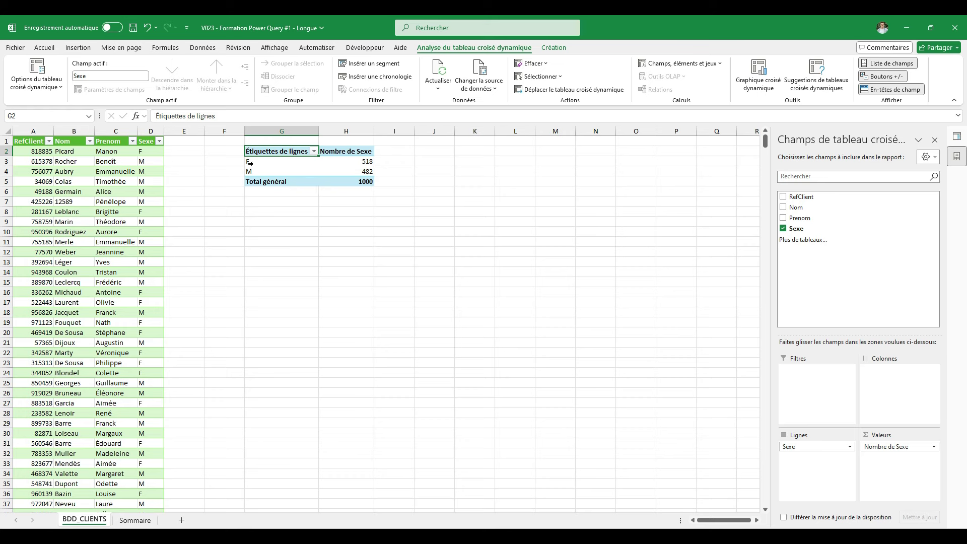
left_click(327, 164)
Step: Insert a 2D pie chart of the Sexe counts and enlarge it below the pivot table
left_click(79, 47)
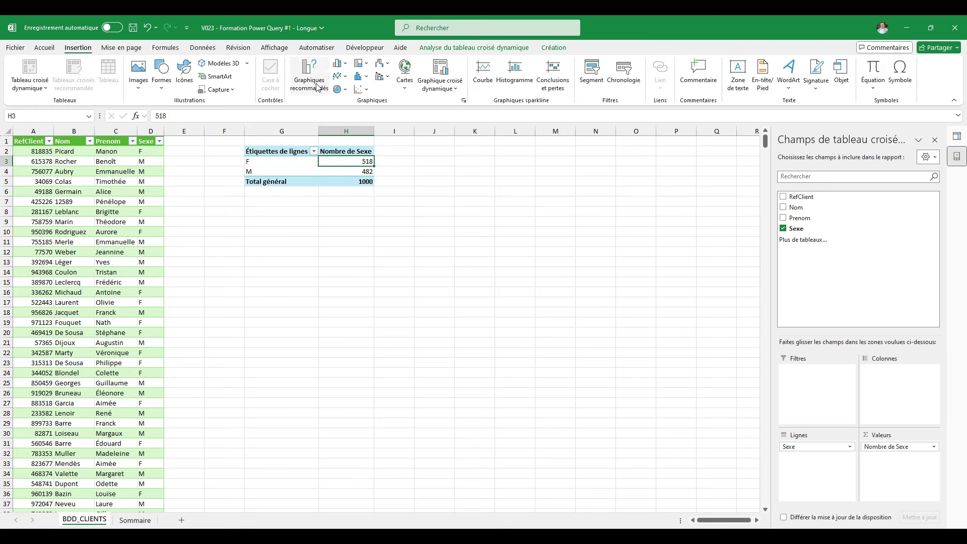
left_click(338, 89)
left_click(347, 129)
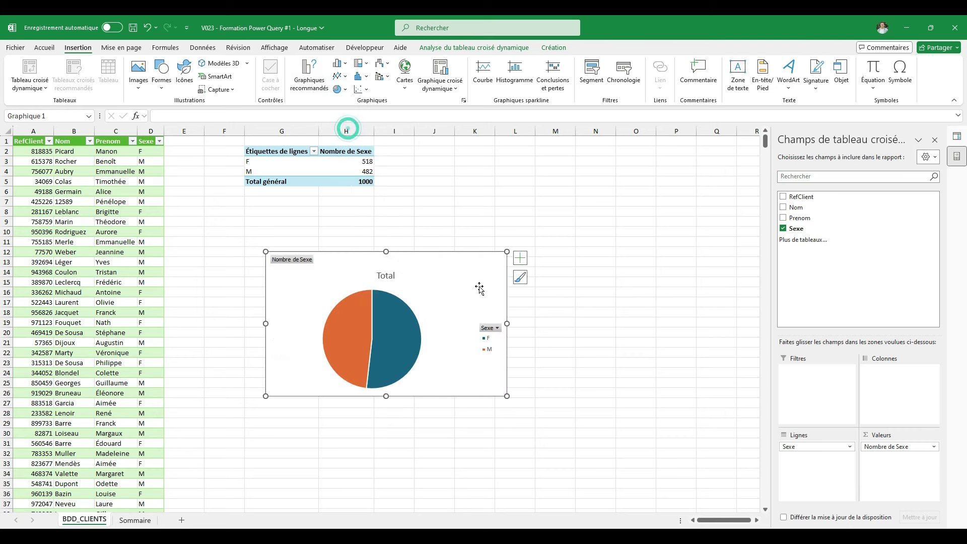
left_click_drag(507, 398, 598, 482)
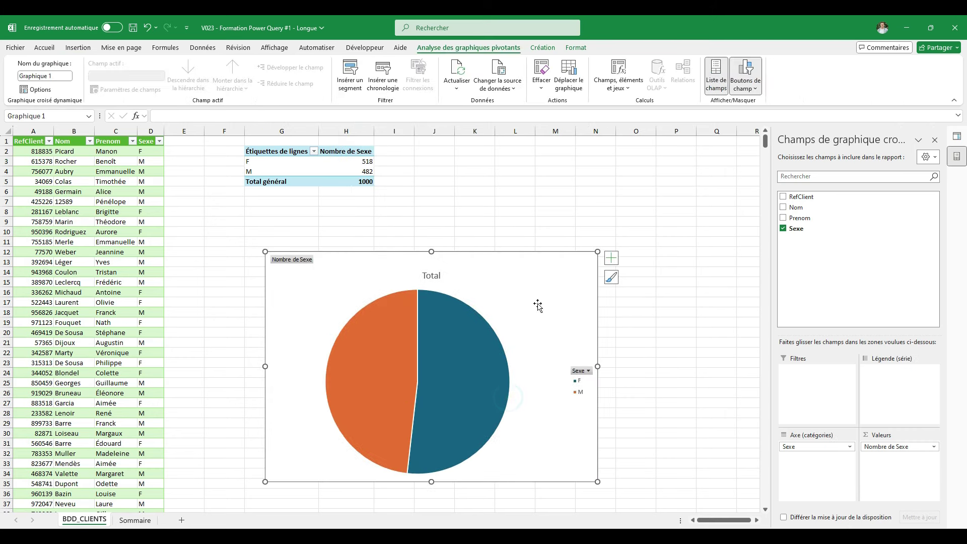
left_click_drag(536, 304, 506, 266)
Step: Add data labels to the pie slices and fill the 482 label with yellow
right_click(423, 307)
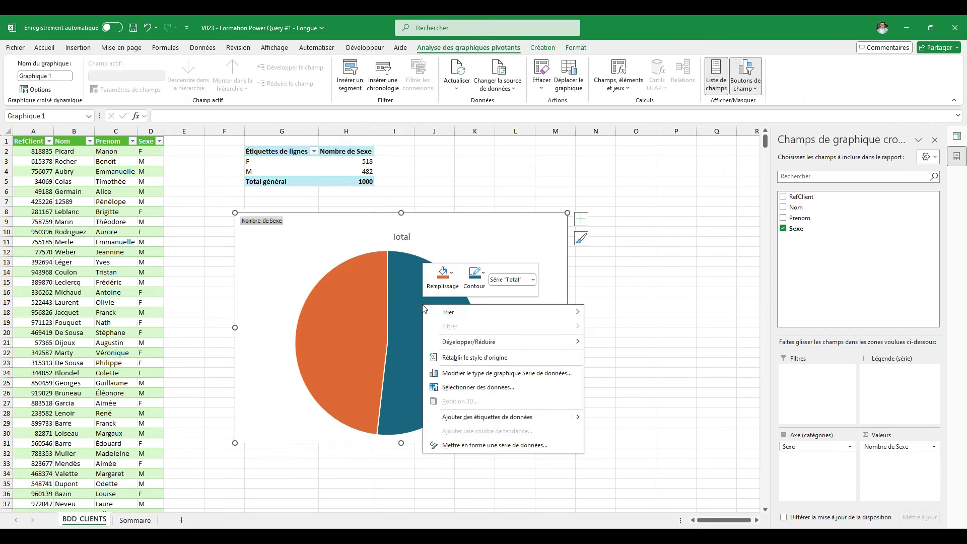
left_click(488, 417)
left_click(456, 350)
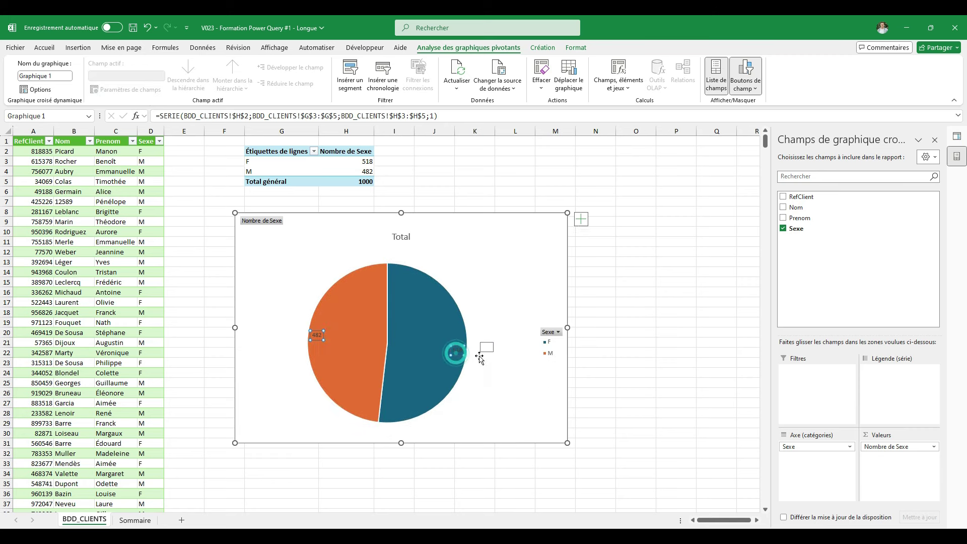
left_click(317, 335)
right_click(280, 328)
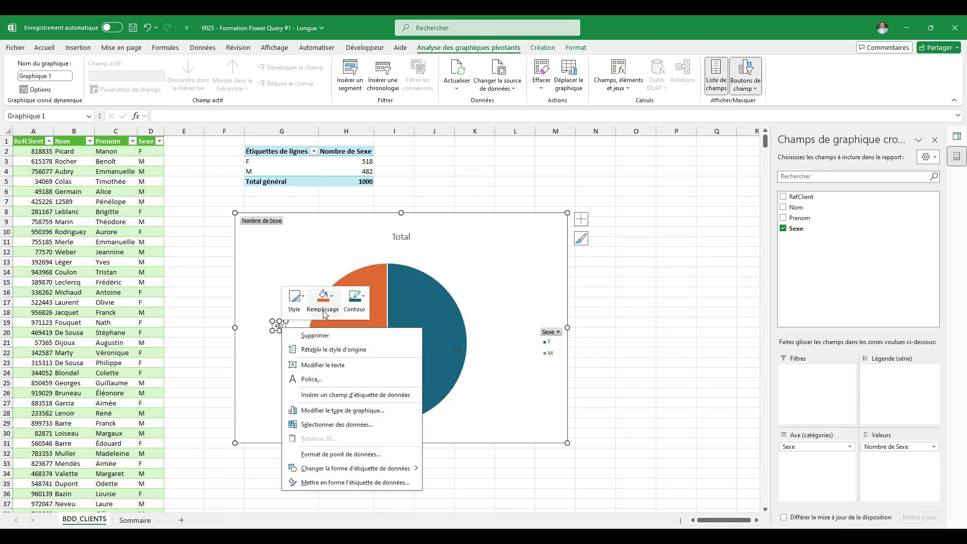
left_click(325, 298)
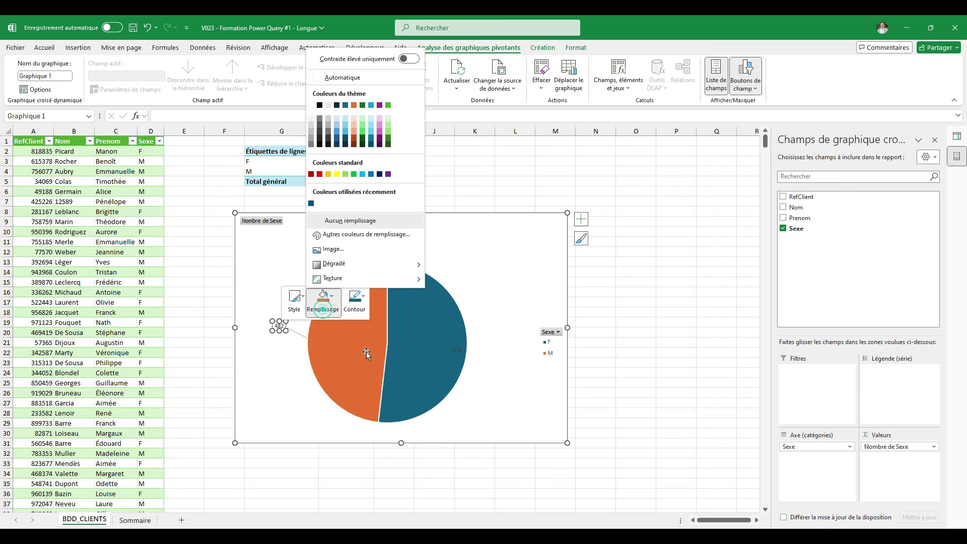
left_click(328, 174)
Step: Move the 518 label outside the pie, fill it orange, and nudge the chart right
left_click(486, 331)
left_click(456, 350)
left_click_drag(456, 350, 492, 334)
right_click(492, 333)
left_click(532, 297)
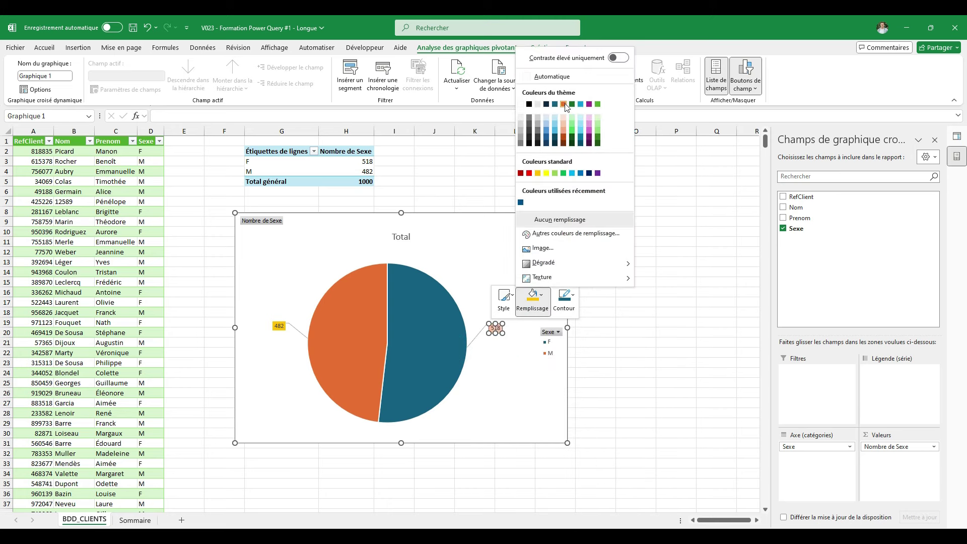
left_click(563, 104)
left_click(635, 343)
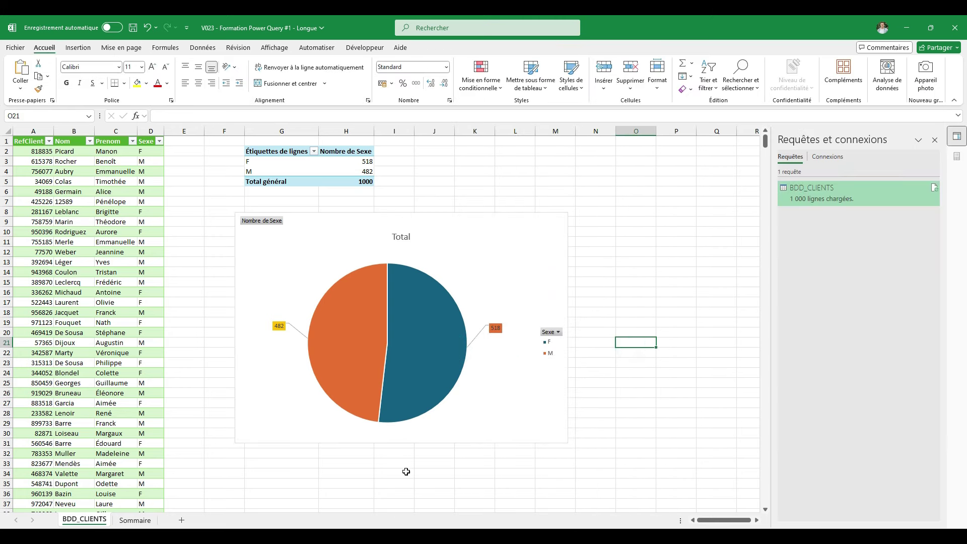
mouse_move(487, 223)
left_mouse_down()
mouse_move(540, 234)
mouse_move(529, 231)
left_mouse_up()
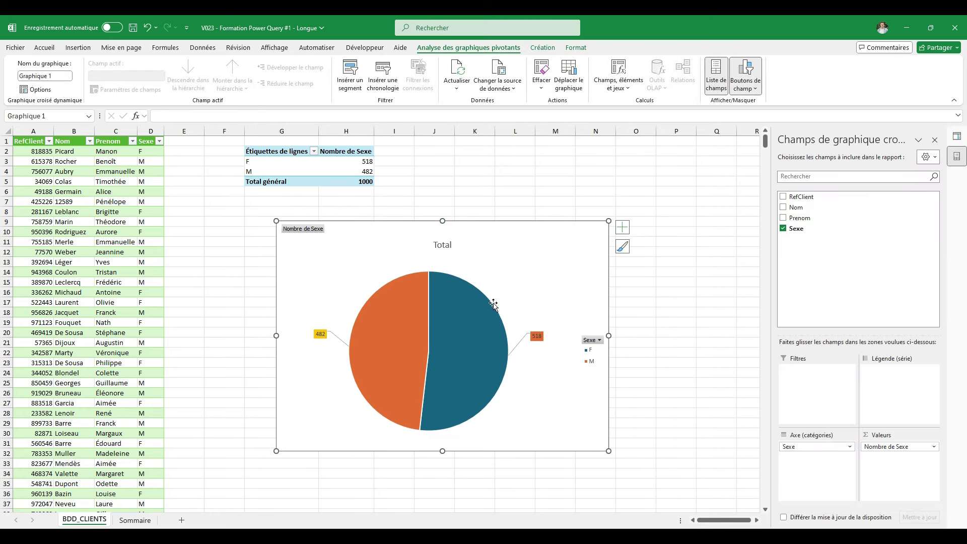
Step: In the client table, overwrite the Nom values in B2 and B3 with different first names
left_click(92, 171)
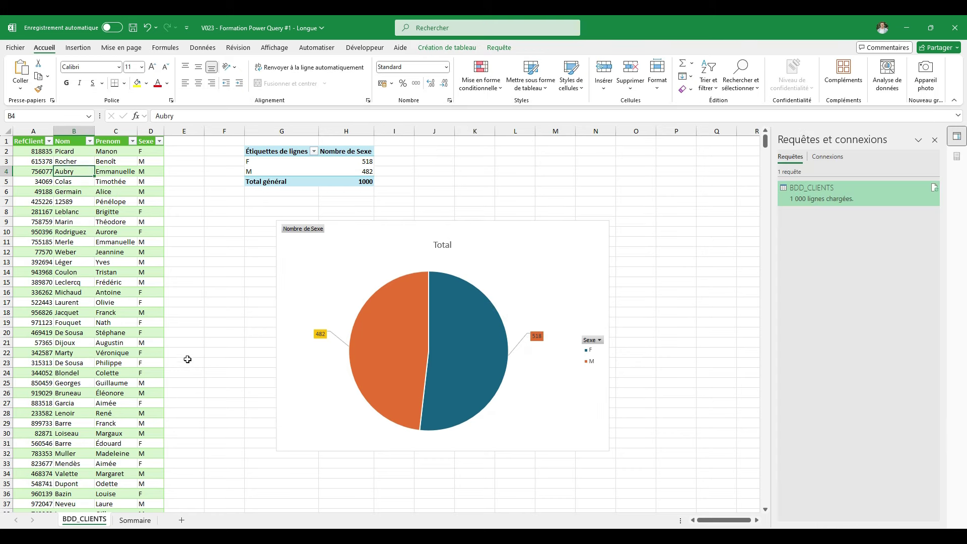
left_click(153, 182)
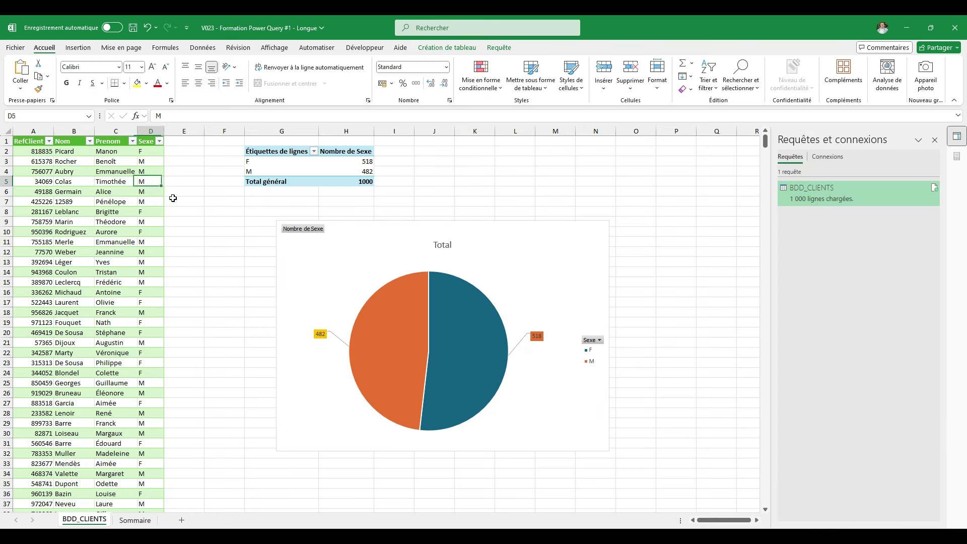
key("Left")
key("Up")
key("Up")
key("Up")
key("Left")
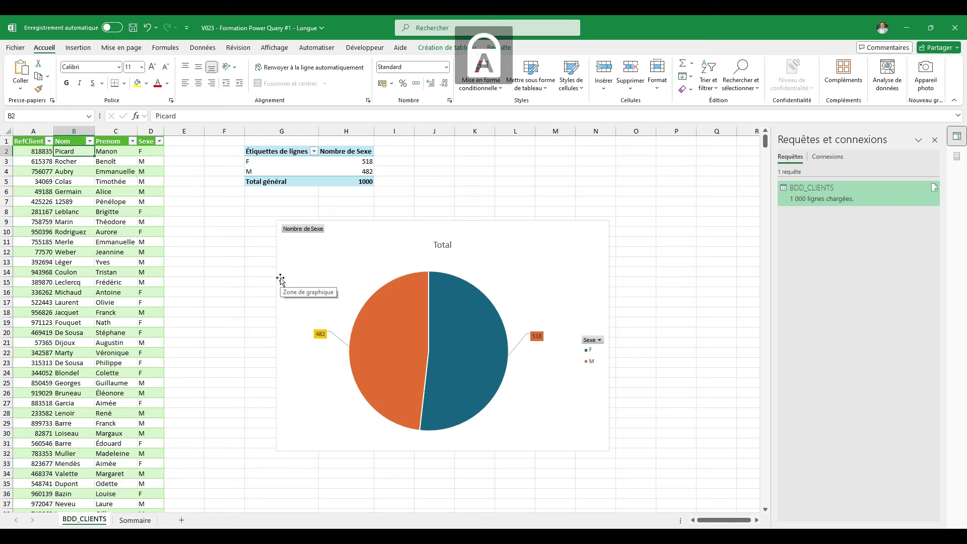
type("Célestin")
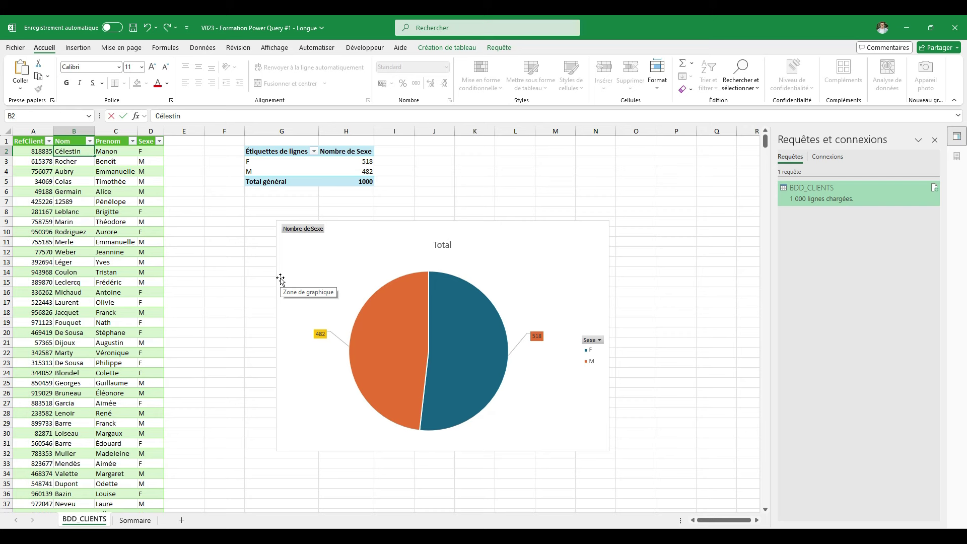
key("Return")
type("A")
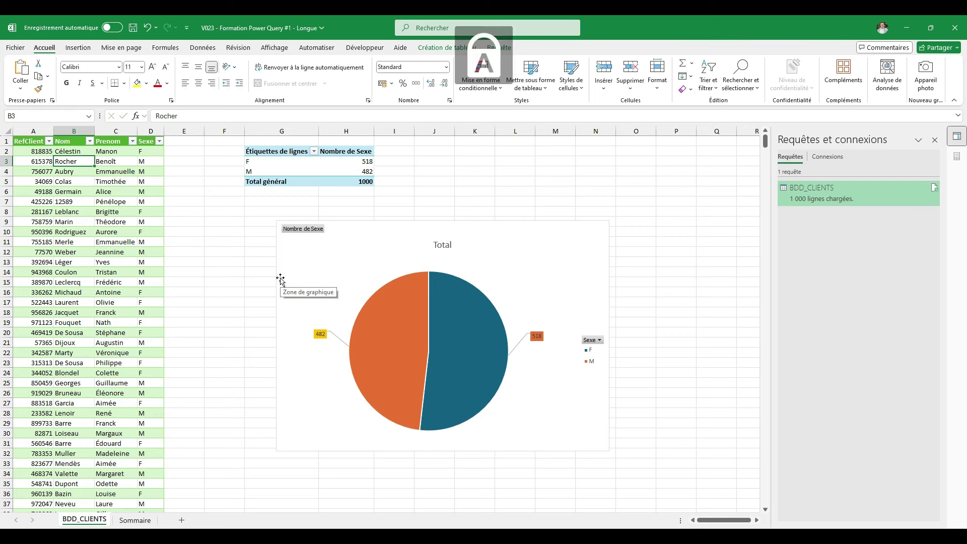
type("ntoine")
key("Return")
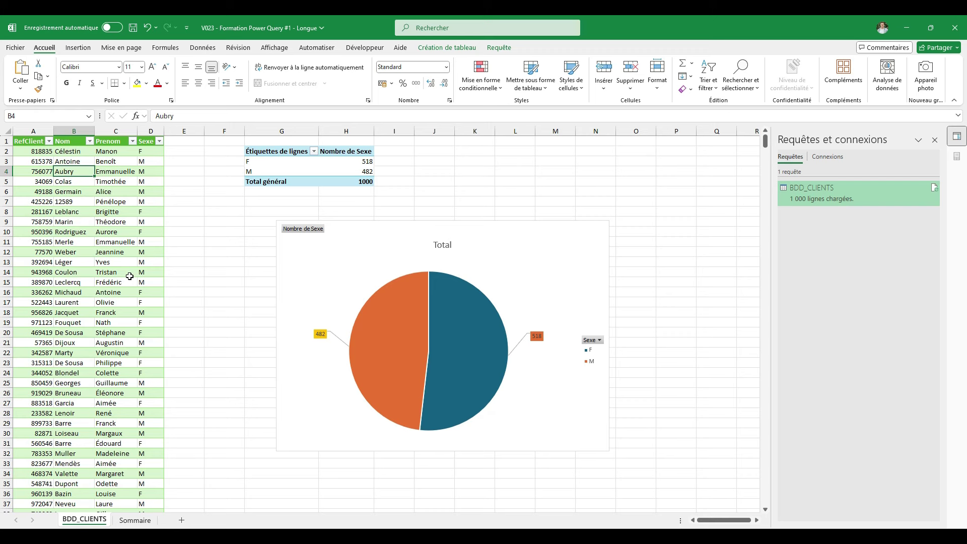
Step: Show the Actualiser refresh dropdown from the table's Création de tableau options
left_click(472, 50)
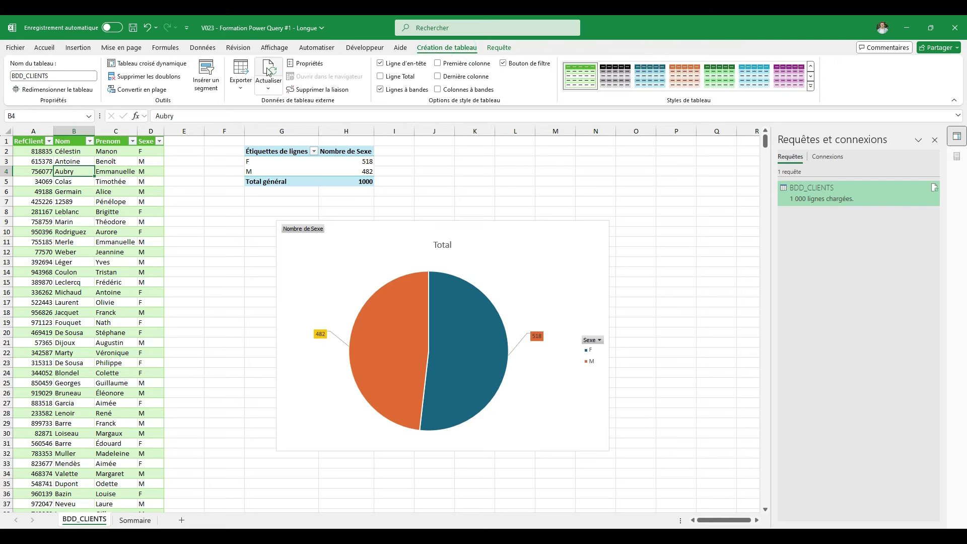
left_click(272, 90)
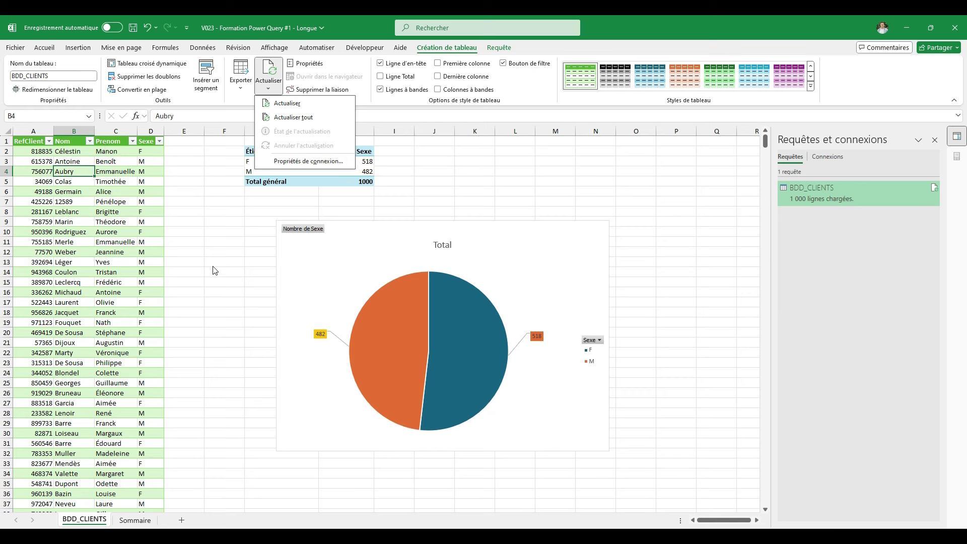
Step: Refresh the BDD_CLIENTS query and check that the first two original Nom values are restored
left_click(306, 117)
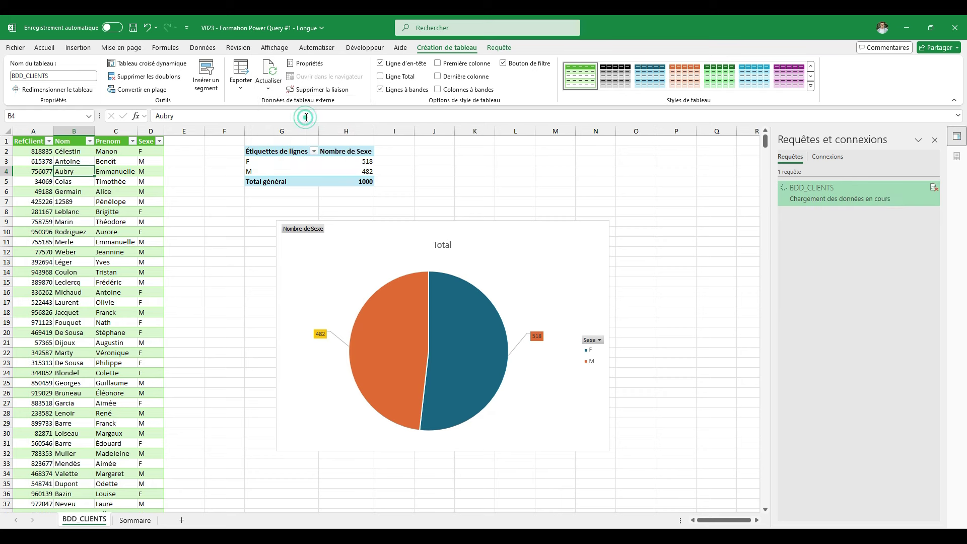
left_click_drag(37, 152, 150, 355)
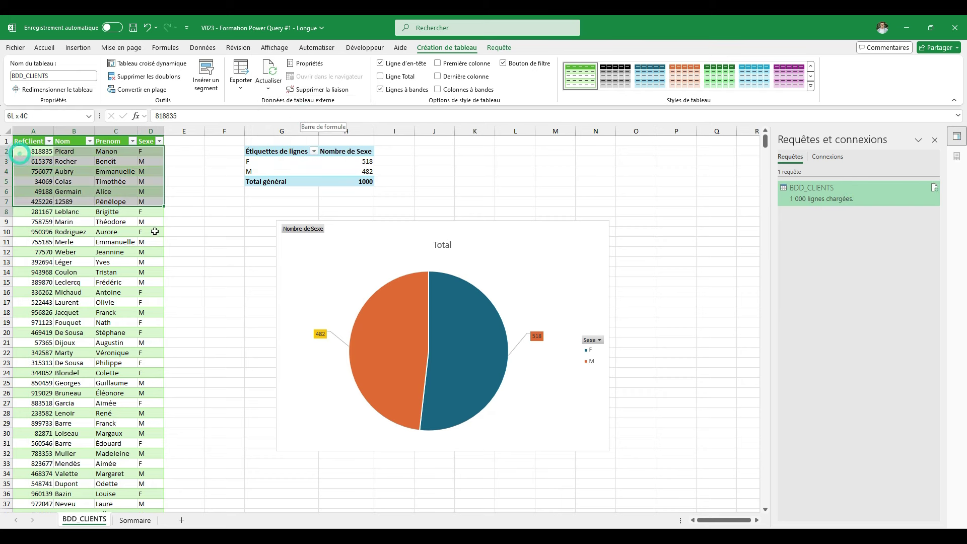
left_click_drag(71, 151, 73, 161)
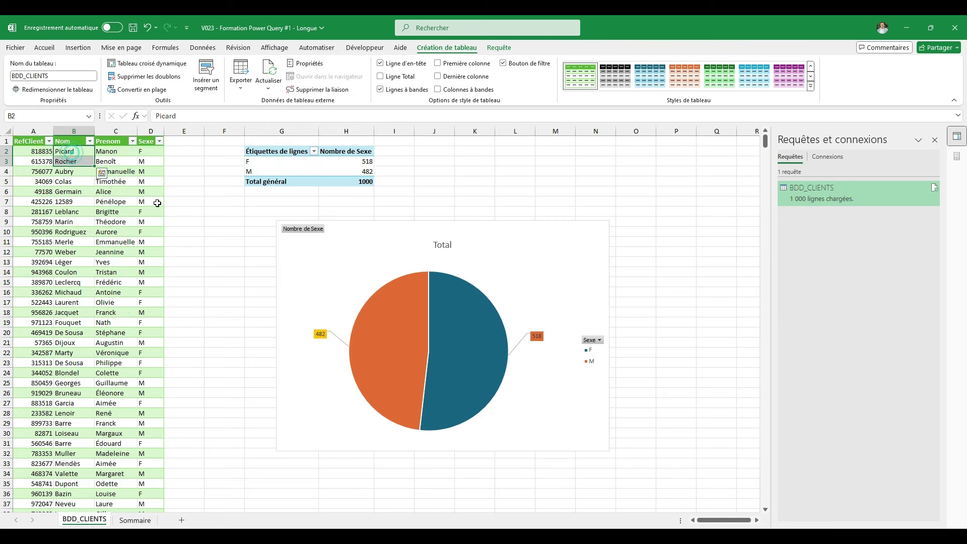
left_click(201, 225)
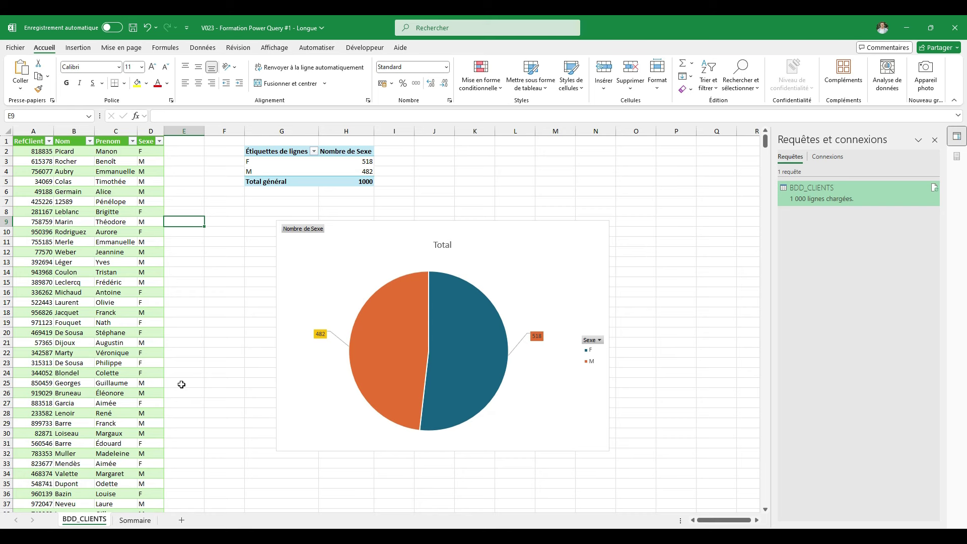
Step: Return to the Sommaire sheet with the FORMATION POWER QUERY summary
left_click(135, 519)
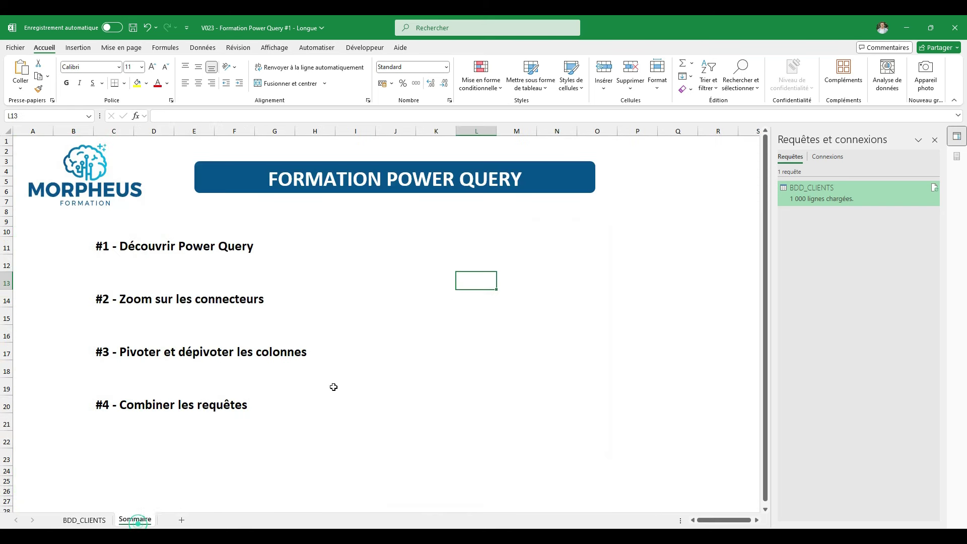
left_click(151, 300)
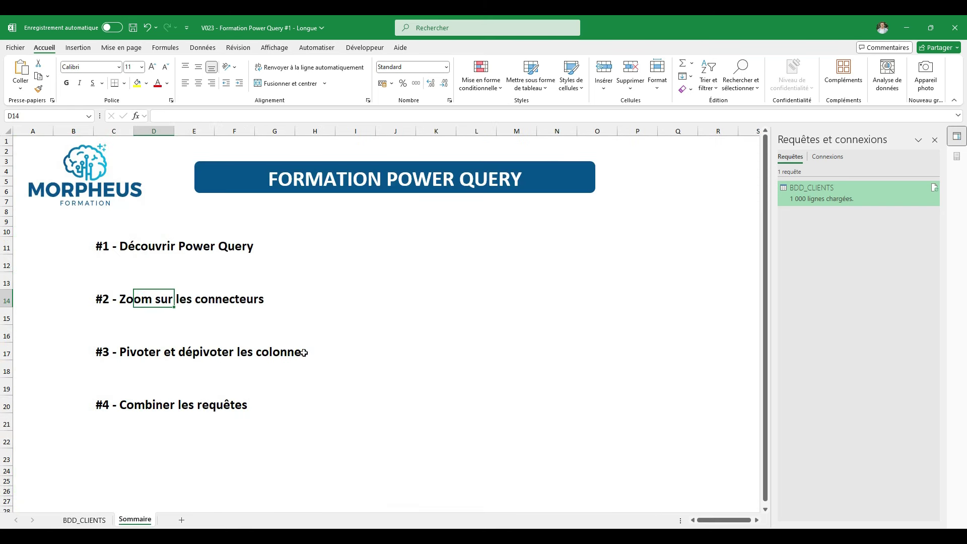